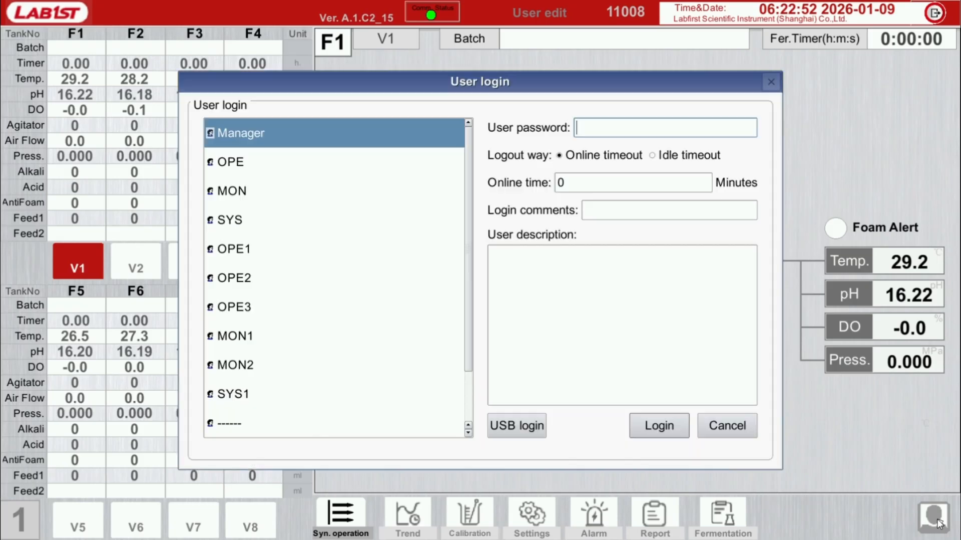
Step: Choose the SYS account in the user login and enter its password
click(261, 164)
click(259, 189)
click(257, 215)
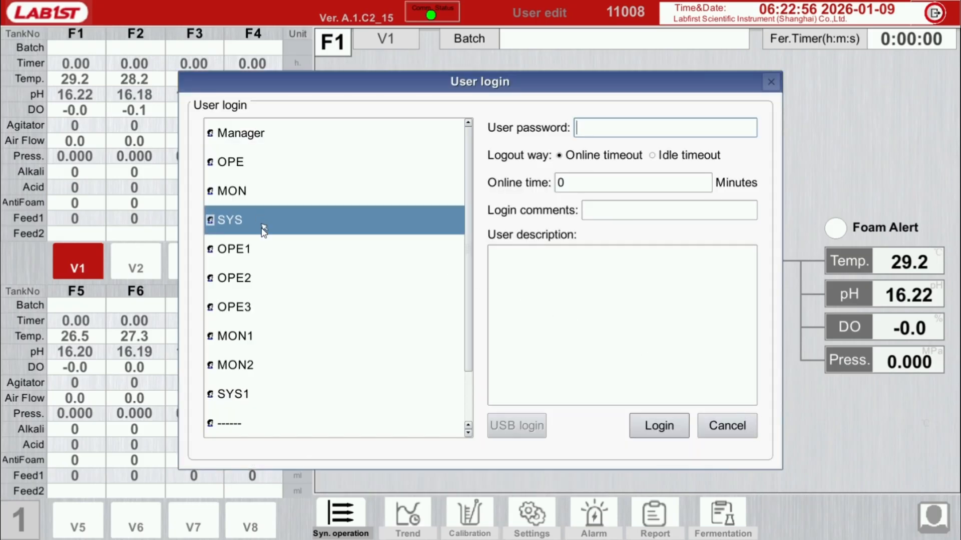
click(265, 246)
click(267, 280)
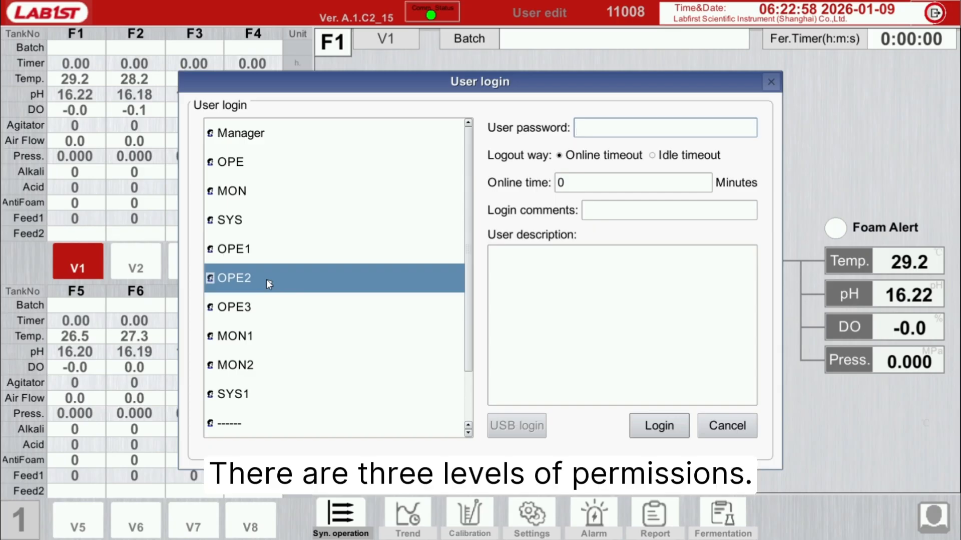
click(279, 220)
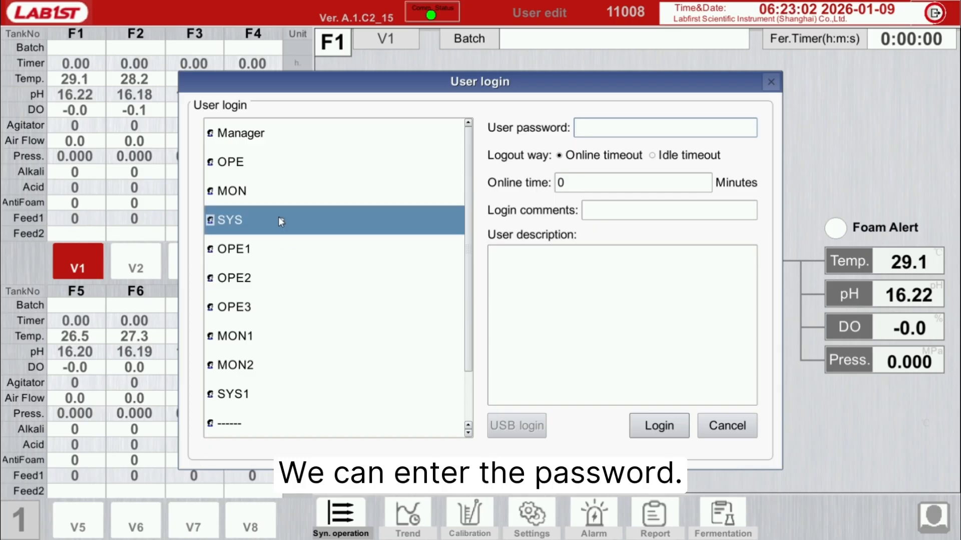
click(600, 134)
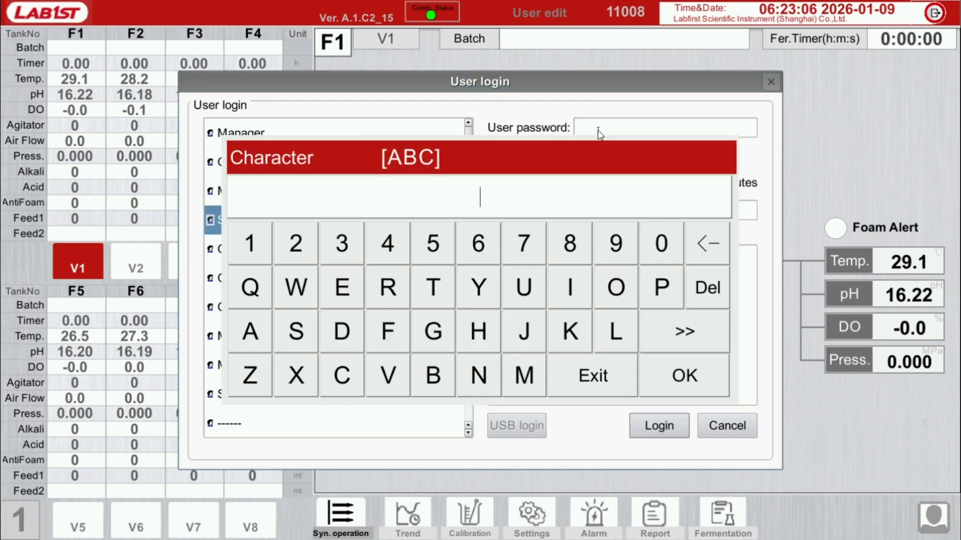
text(•••)
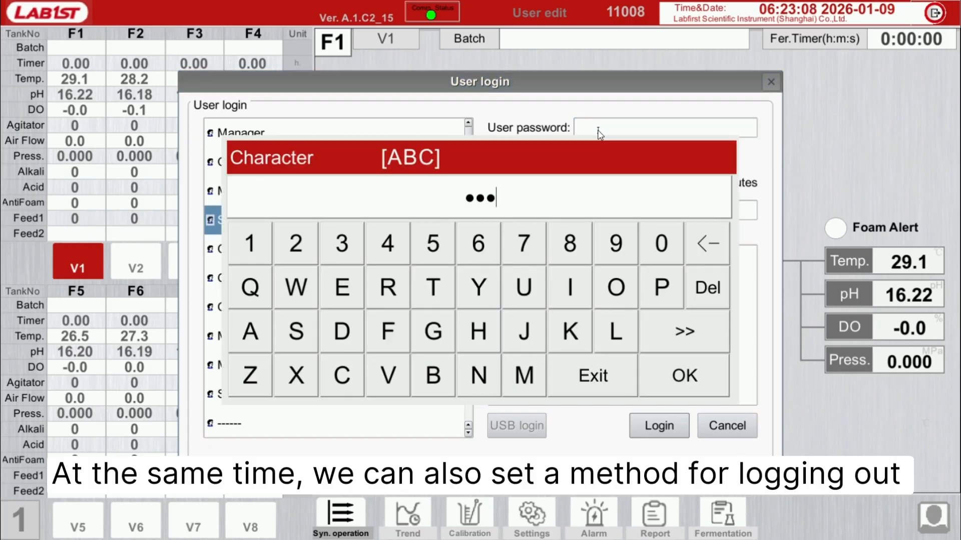
click(706, 370)
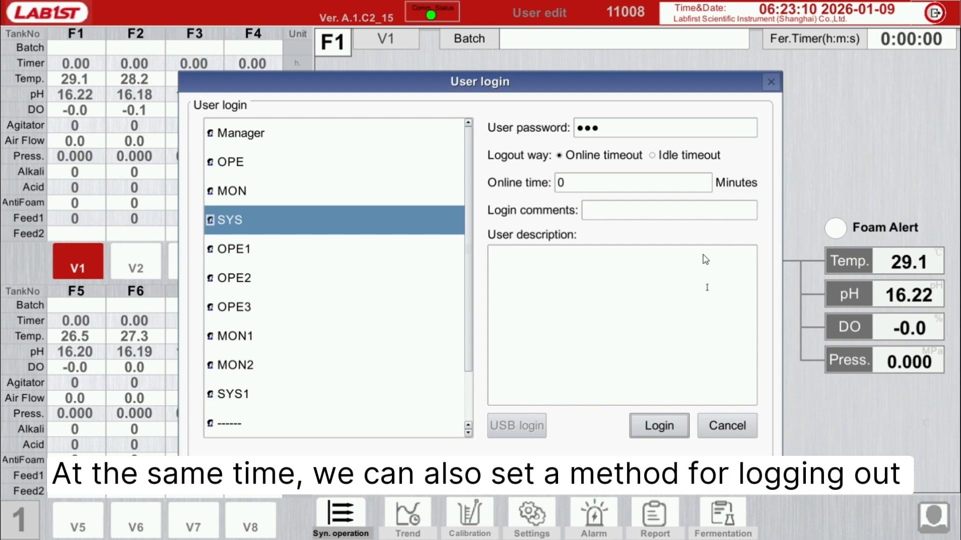
Step: Set the logout way to Online timeout with an online time of 0 minutes and log in
click(664, 159)
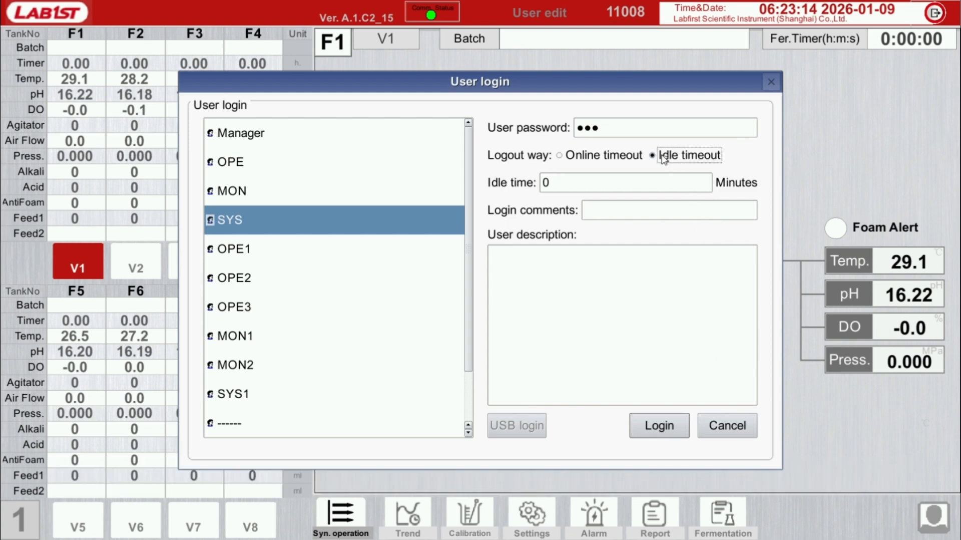
click(594, 158)
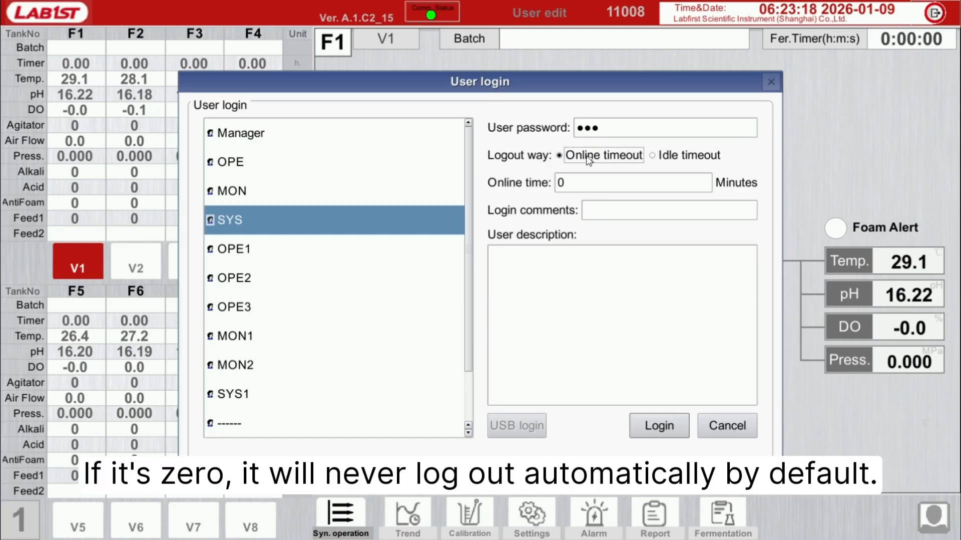
click(579, 183)
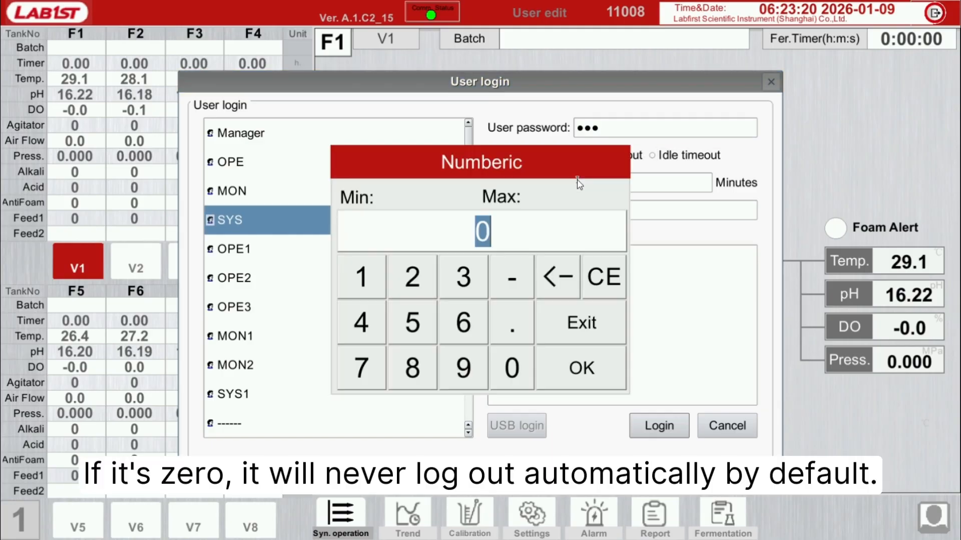
click(582, 369)
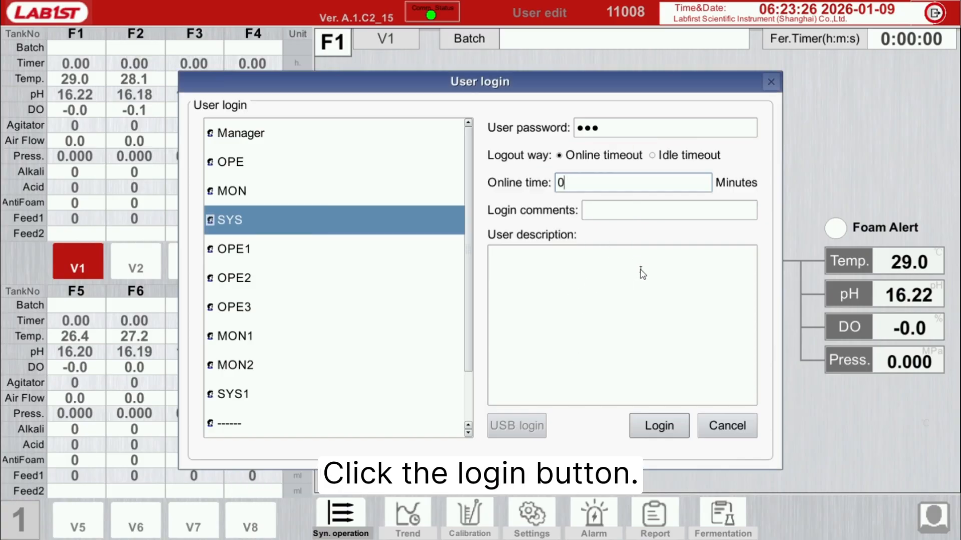
click(668, 426)
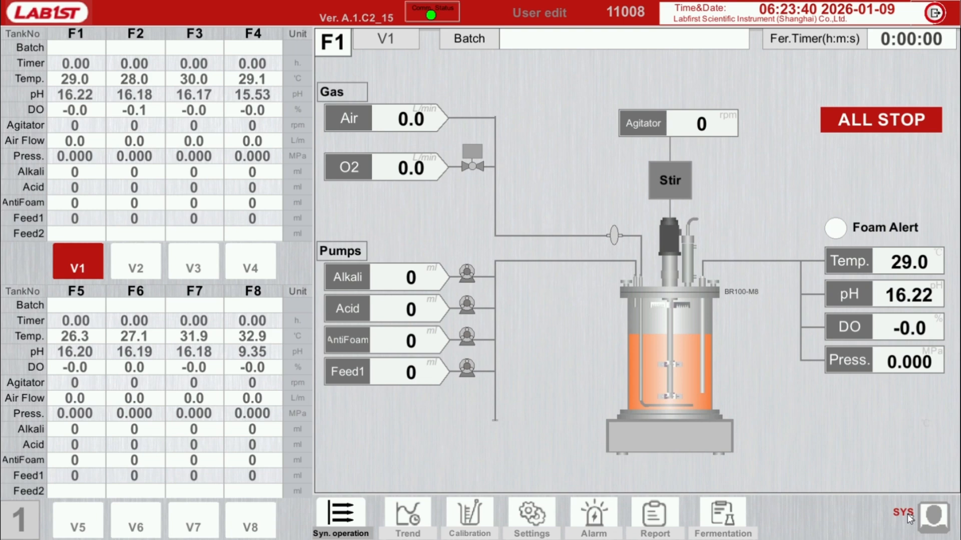
Step: View the password change form for the logged-in SYS user and close it without changing anything
click(908, 513)
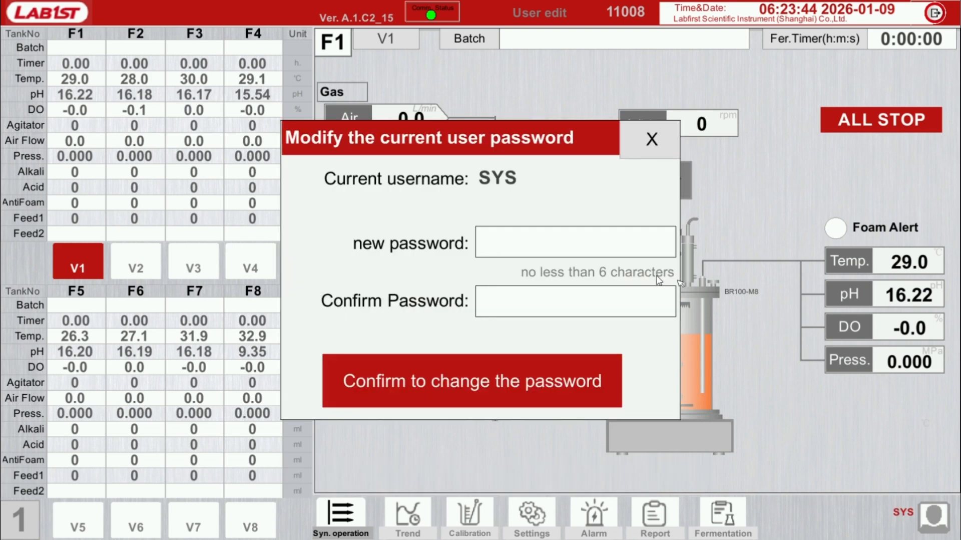
click(536, 245)
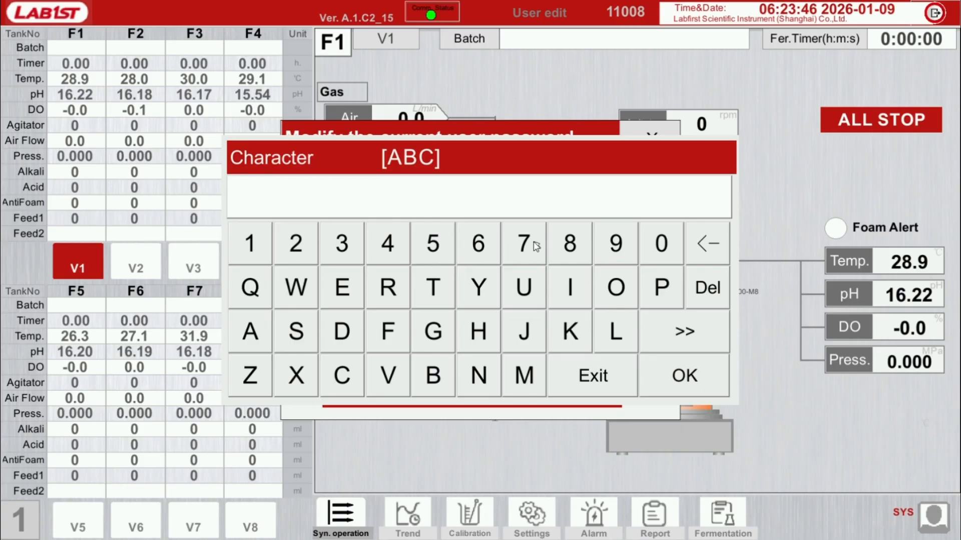
click(630, 364)
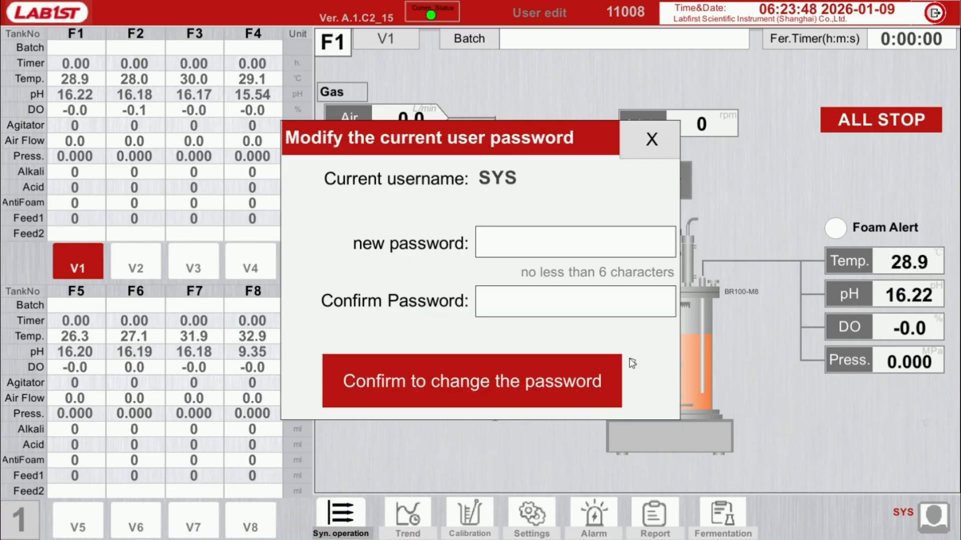
click(661, 143)
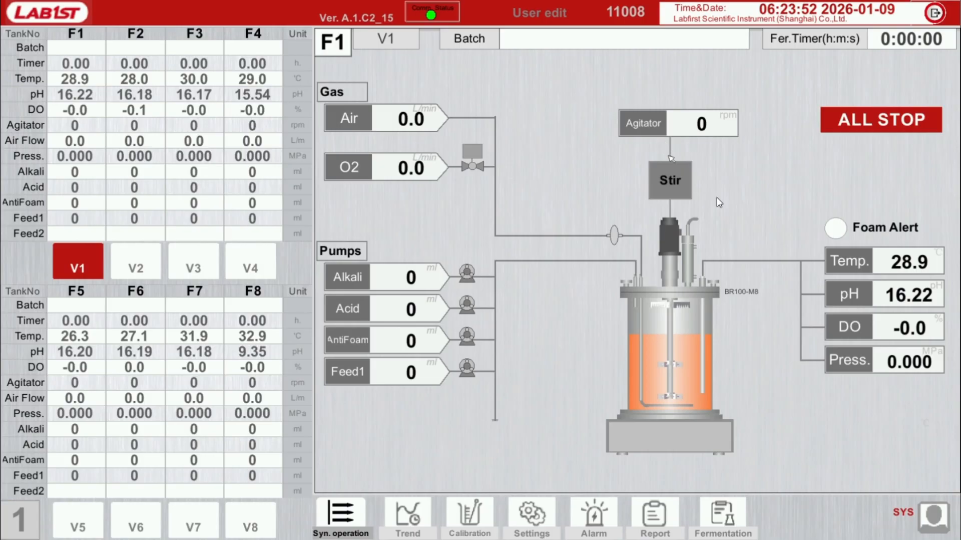
Step: Log out the SYS user and log in as Manager with the account password
click(944, 519)
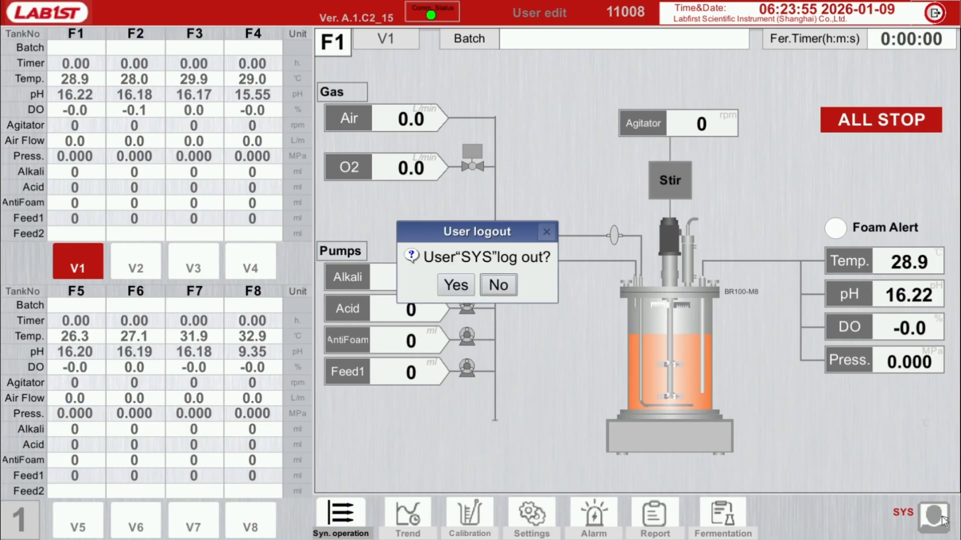
click(461, 282)
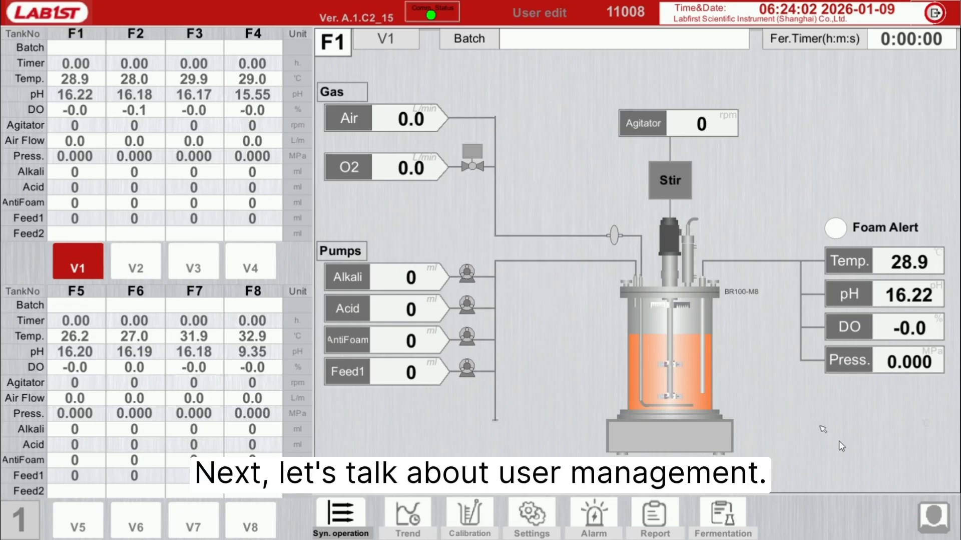
click(934, 516)
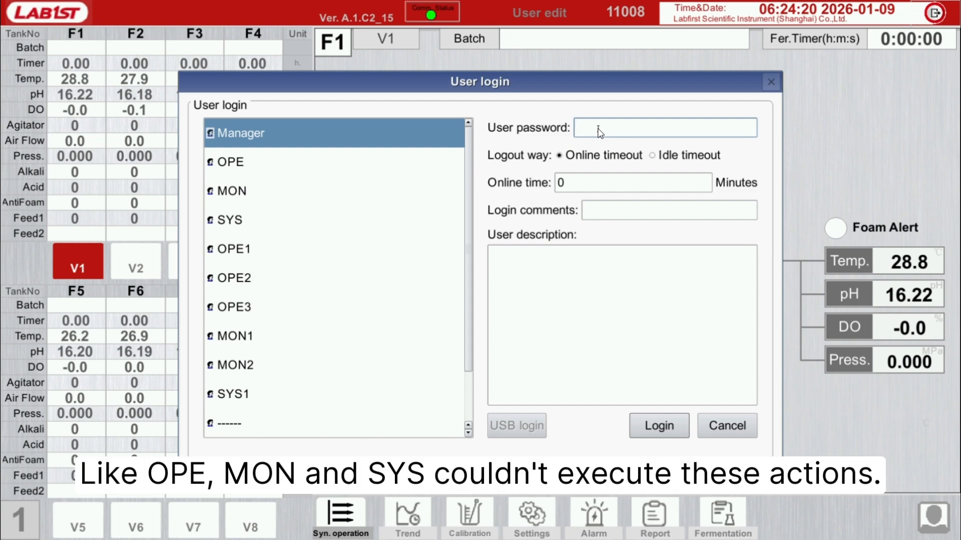
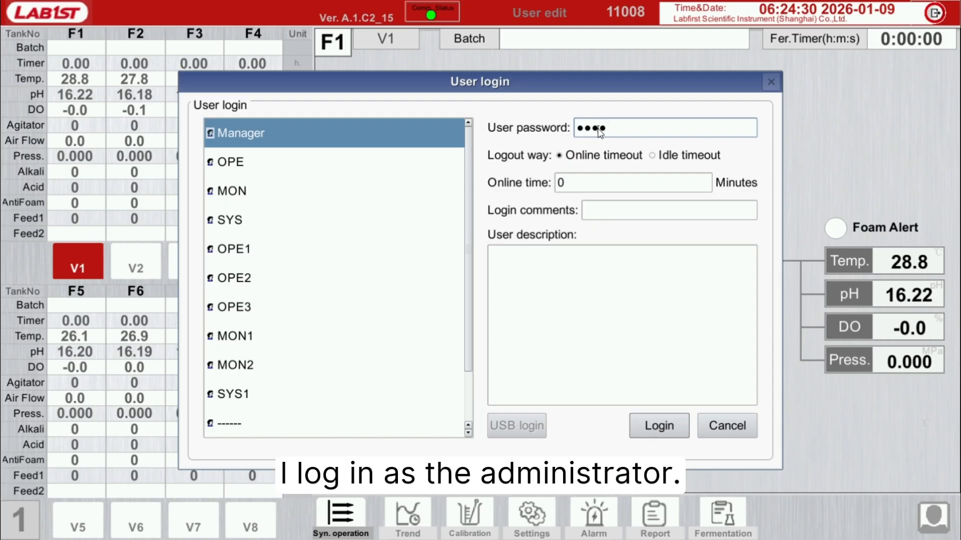
click(660, 426)
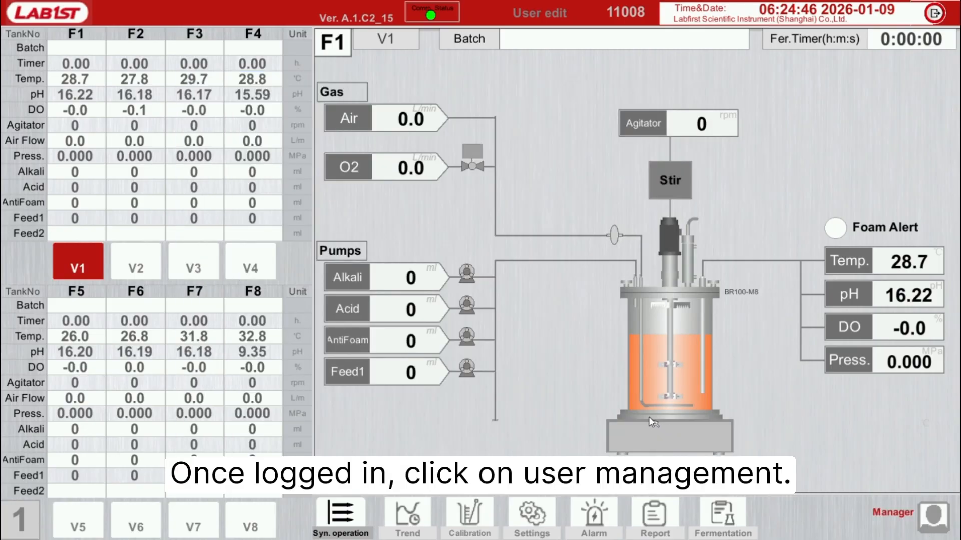
Step: Open user management, view the user groups and return to the list of users
click(545, 19)
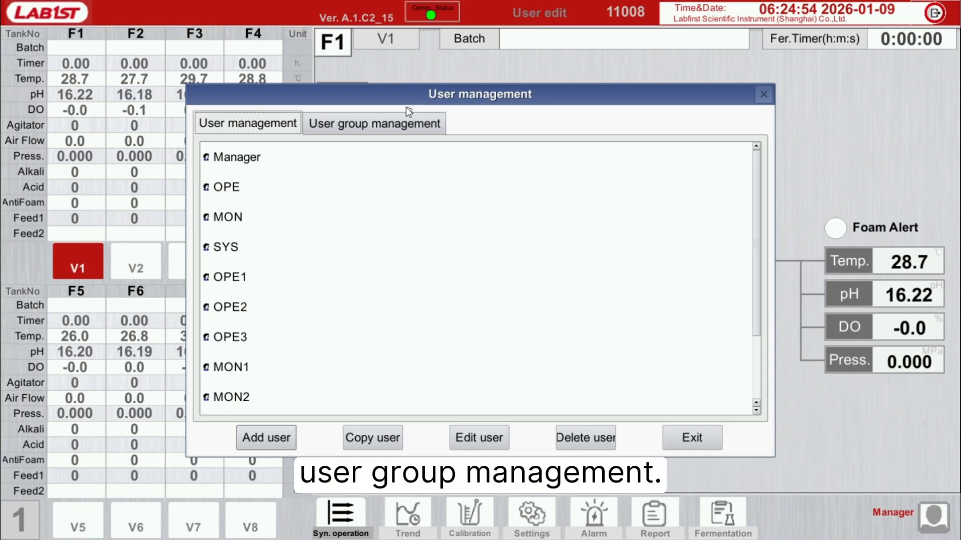
click(397, 124)
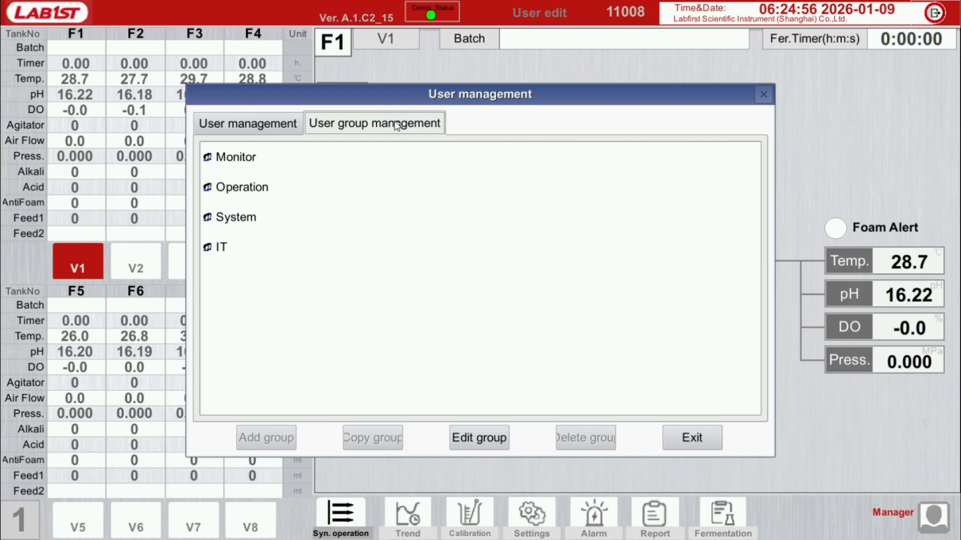
click(230, 122)
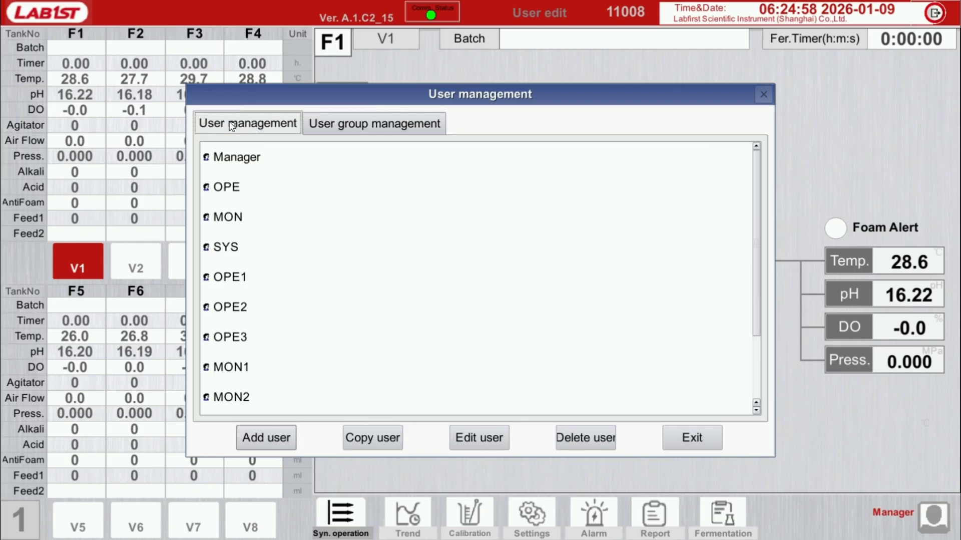
Step: Open the SYS account for editing, try the Inactivated status and cancel the edit
click(242, 186)
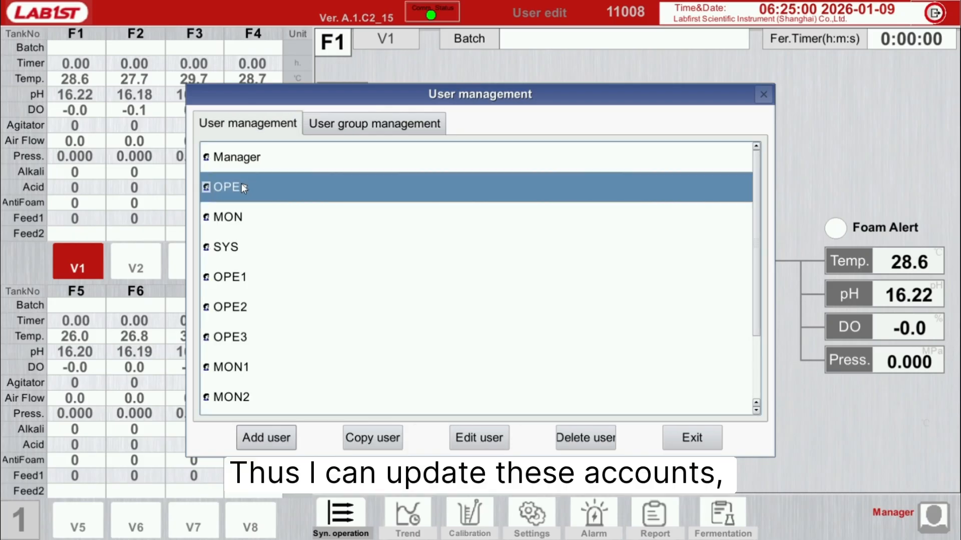
click(247, 219)
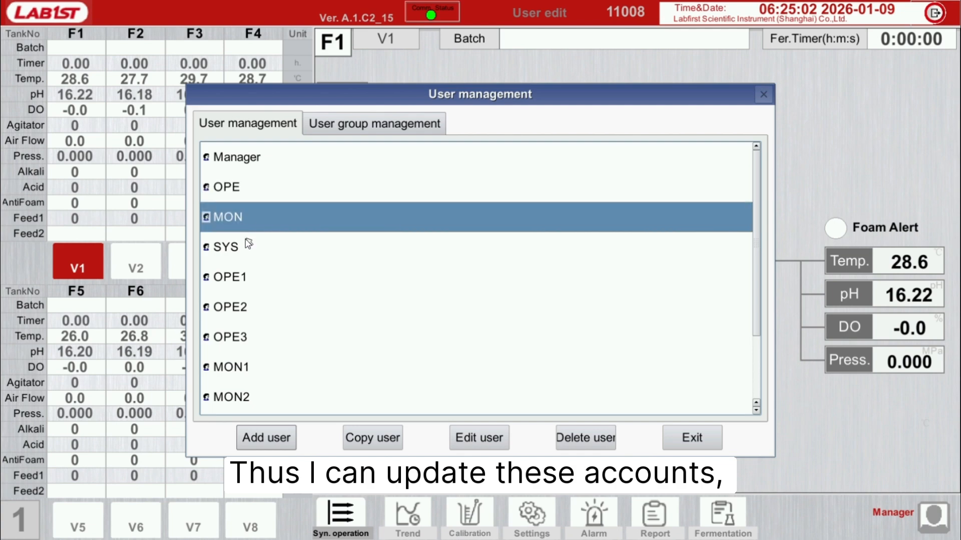
click(245, 244)
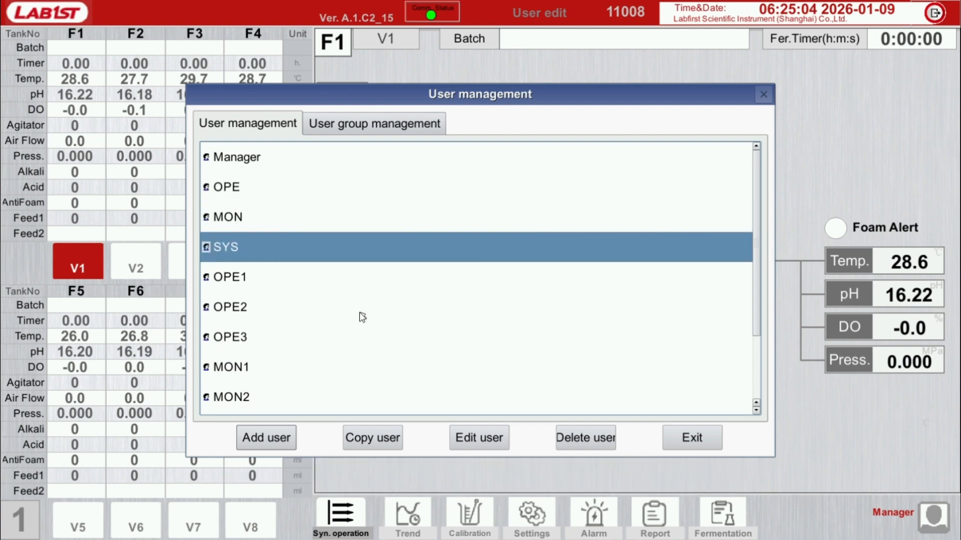
click(493, 438)
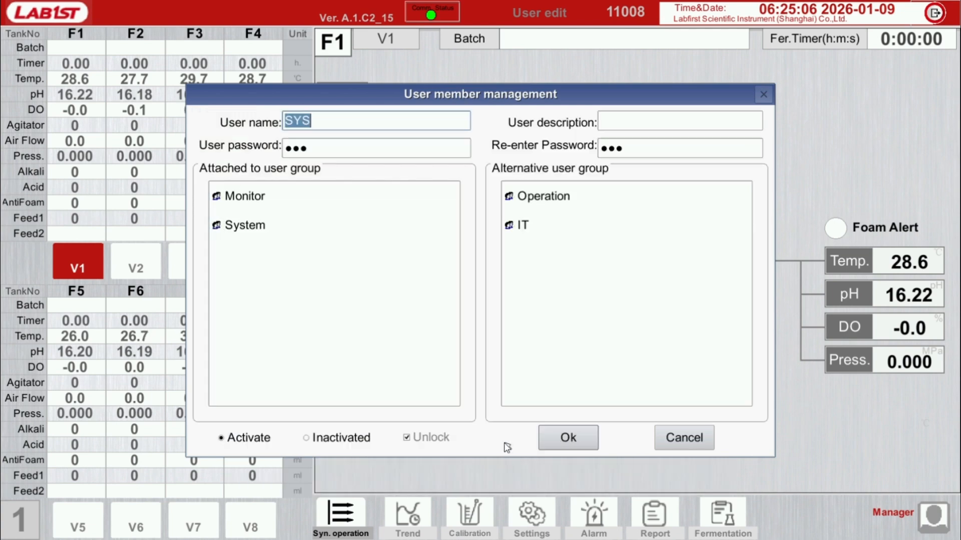
click(335, 151)
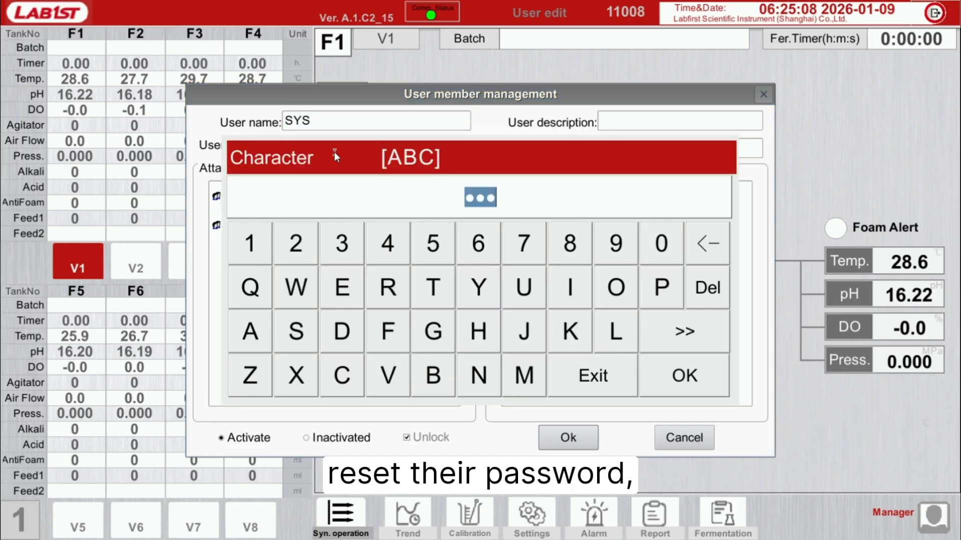
click(593, 376)
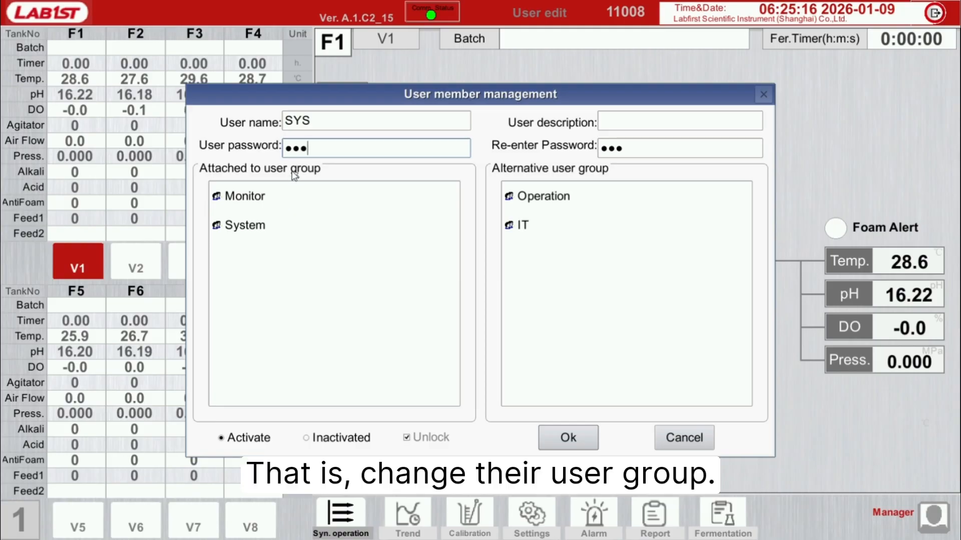
click(328, 437)
click(246, 439)
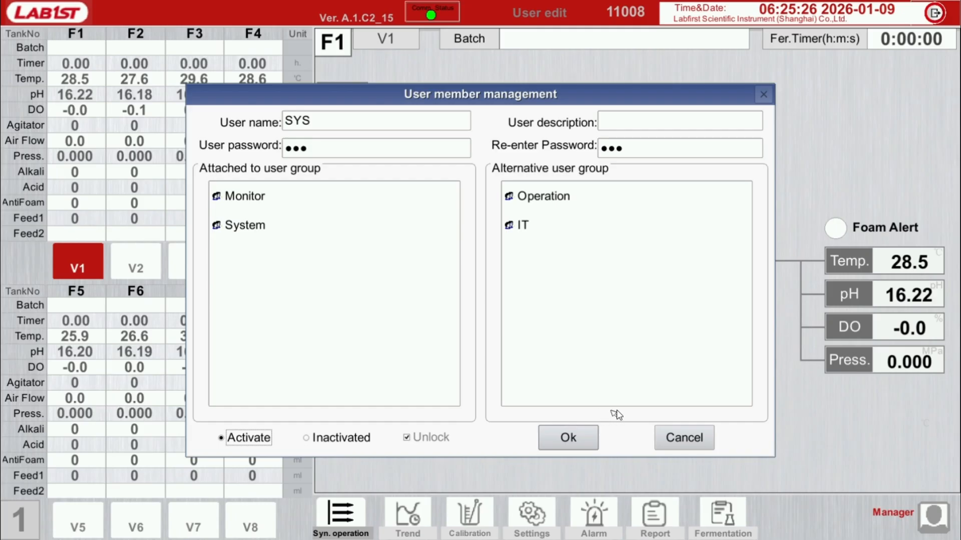
click(674, 440)
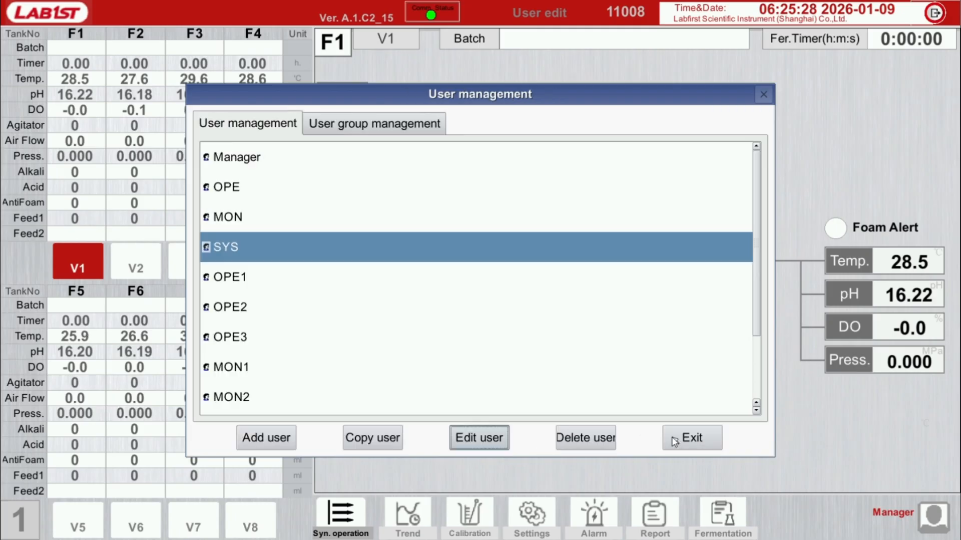
Step: Add a new user named demo1, entering and confirming the user password
click(255, 439)
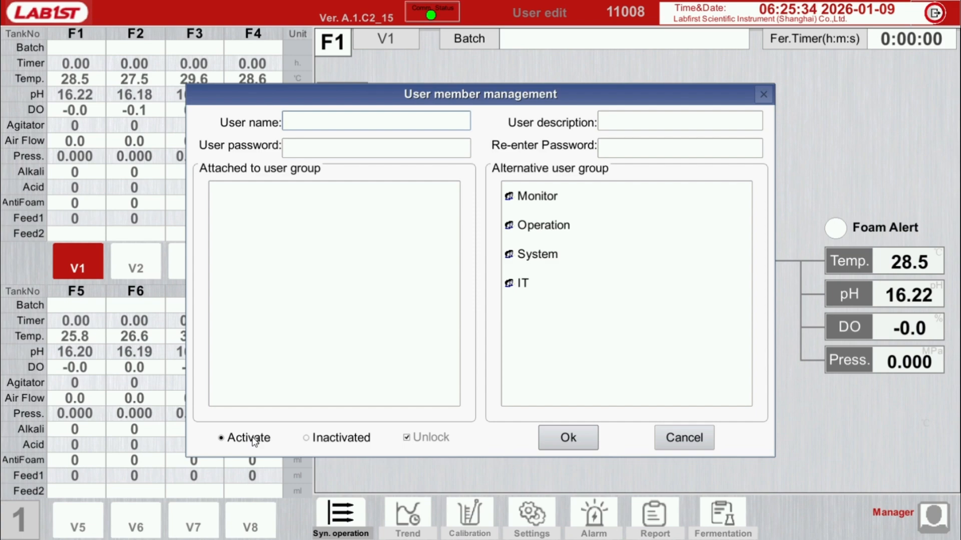
text(demo1)
click(327, 149)
text(•••)
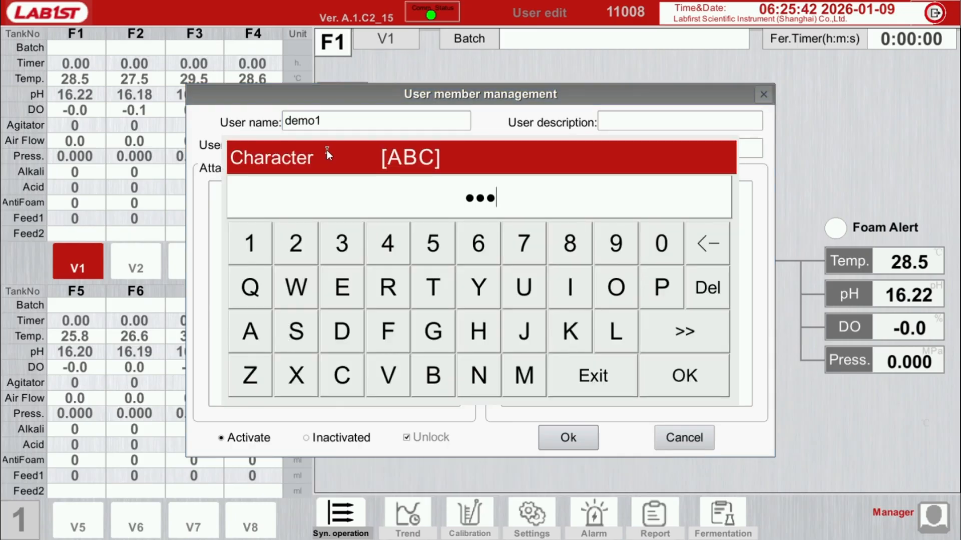
key(Return)
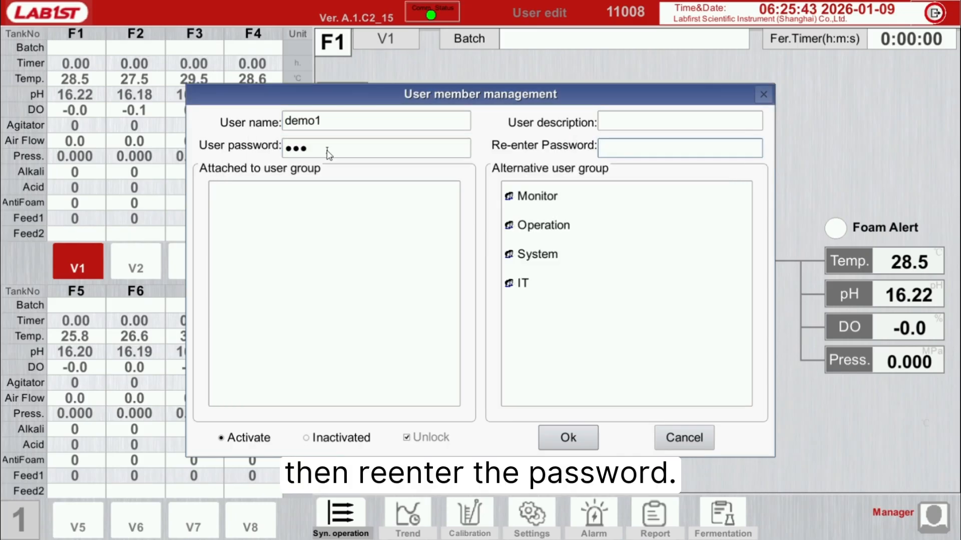
click(617, 149)
text(•••)
key(Return)
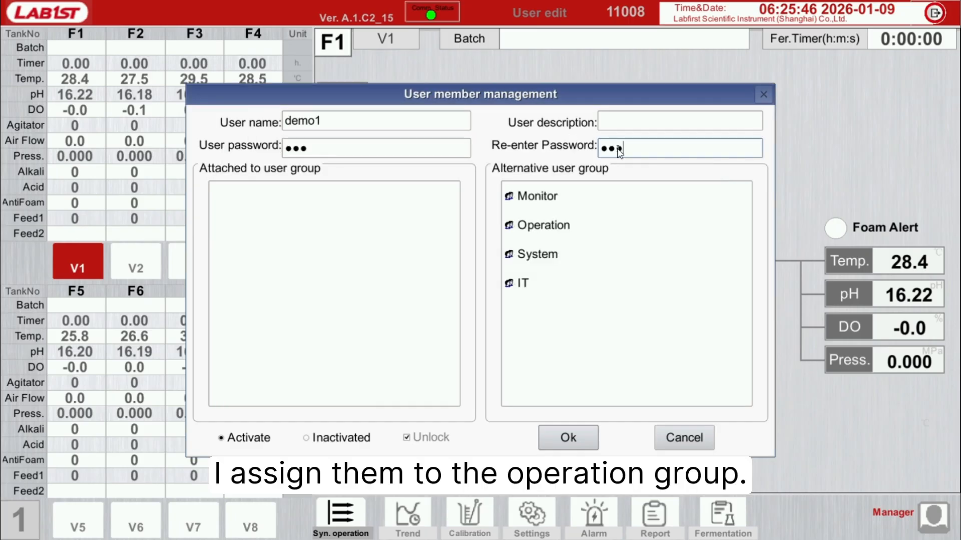
Step: Assign the new user demo1 to the Operation group and save the account
double_click(549, 221)
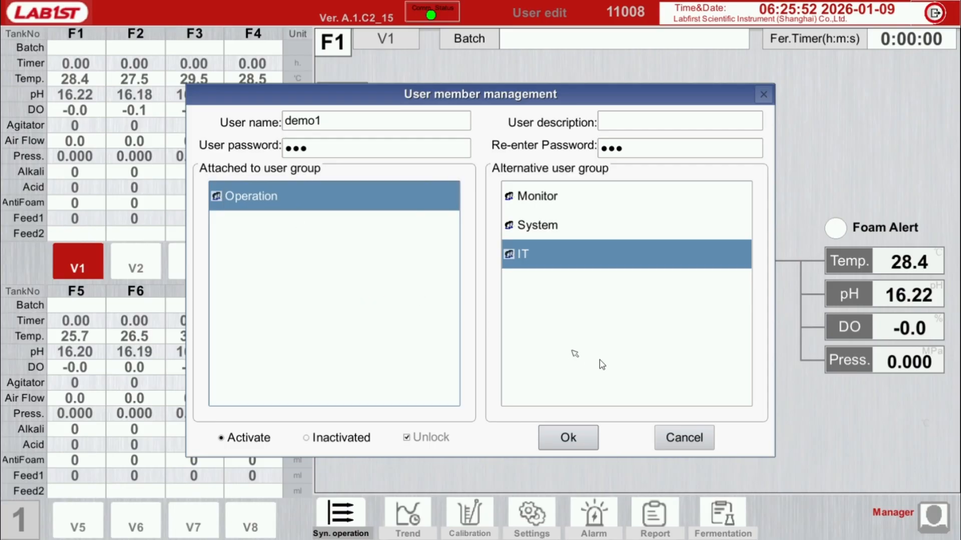
click(583, 437)
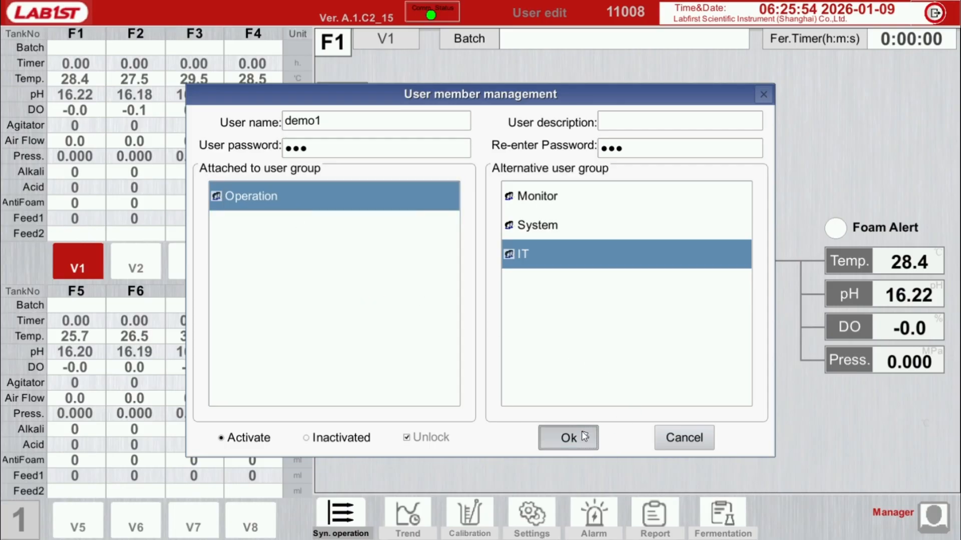
Step: Copy the demo1 user as demo2, entering and confirming the user password
scroll(760, 292, down, 4)
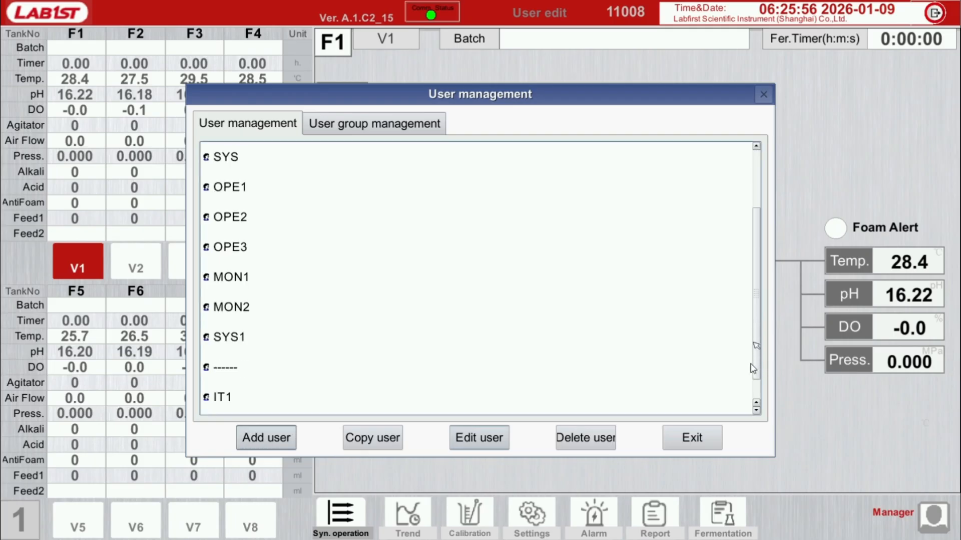
click(427, 406)
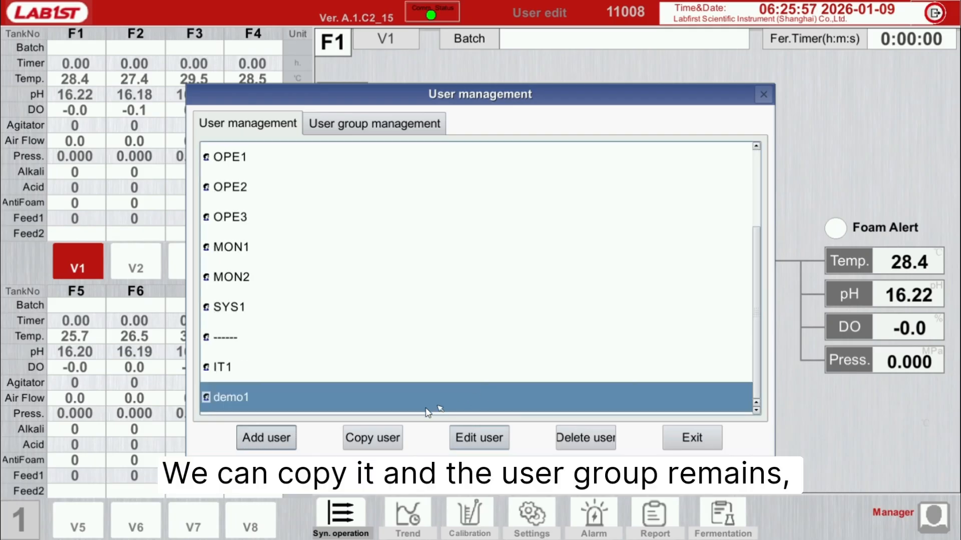
click(390, 439)
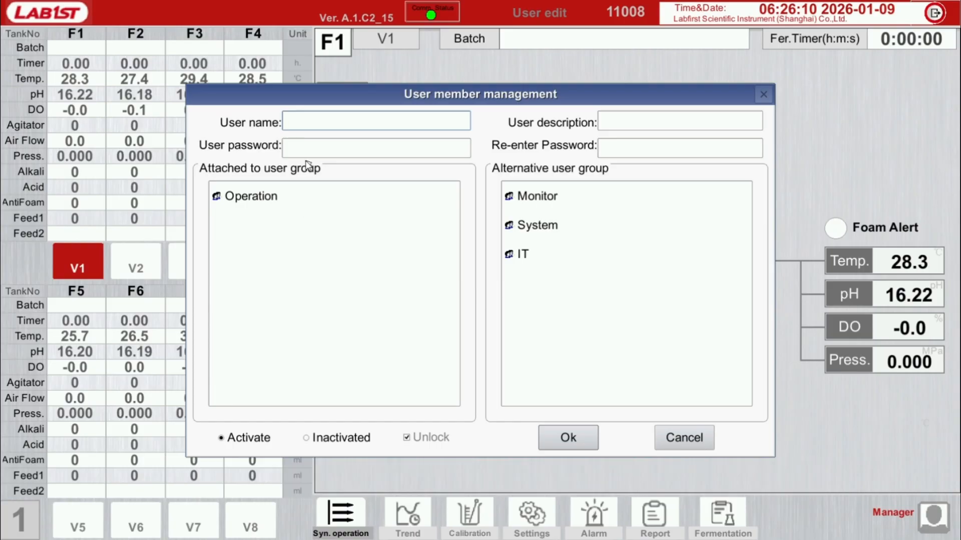
text(demo2)
click(351, 145)
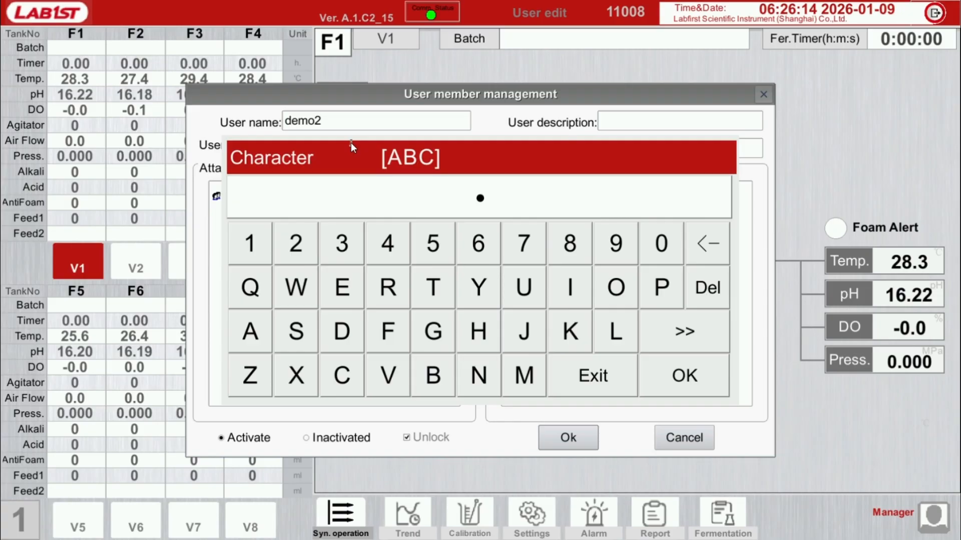
key(Return)
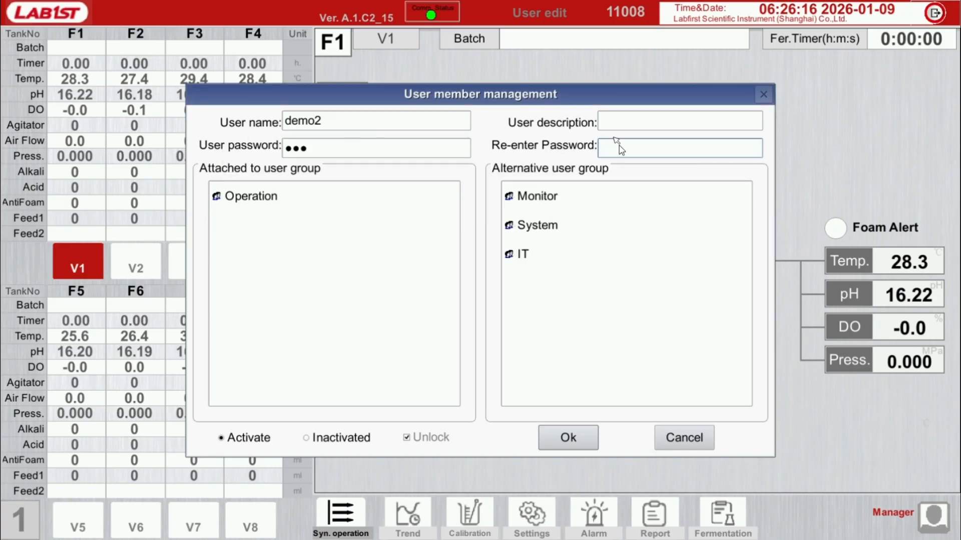
click(620, 145)
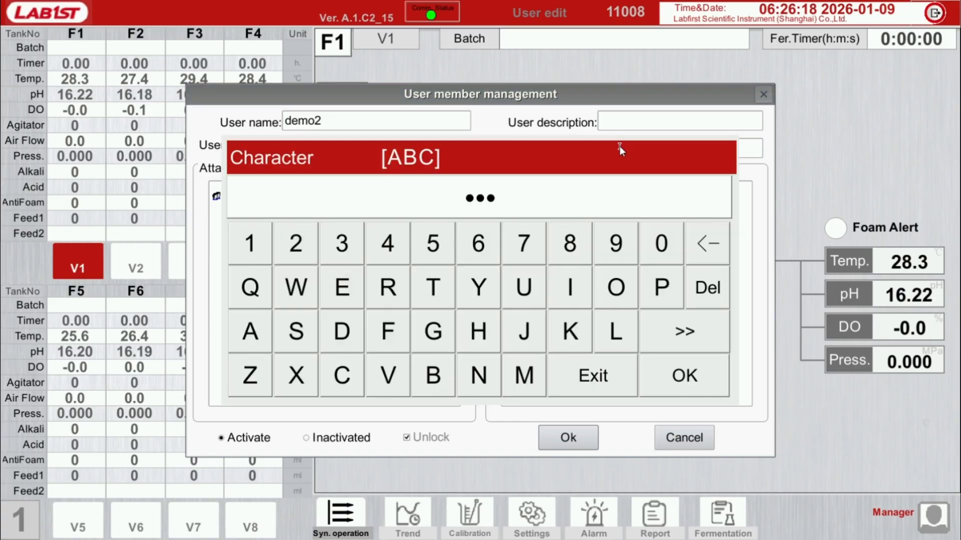
key(Return)
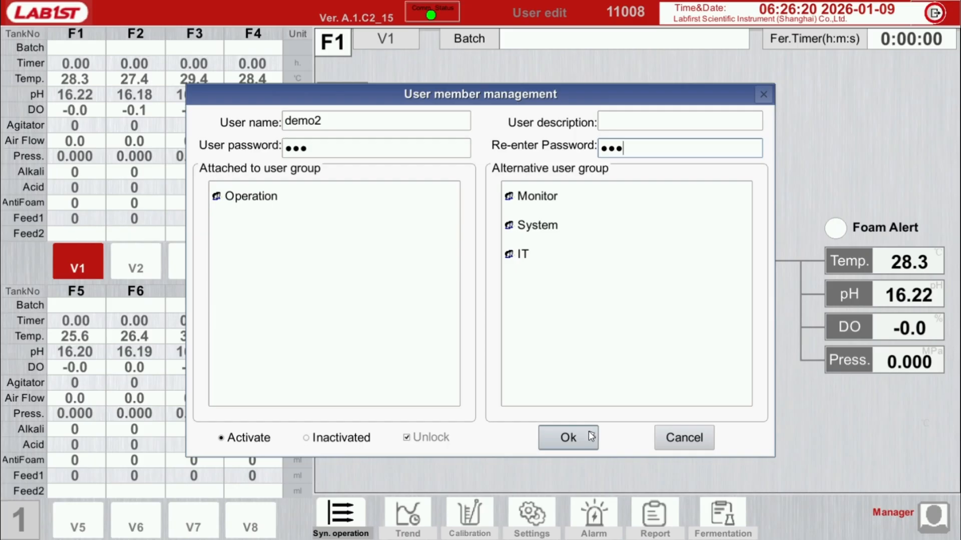
click(589, 431)
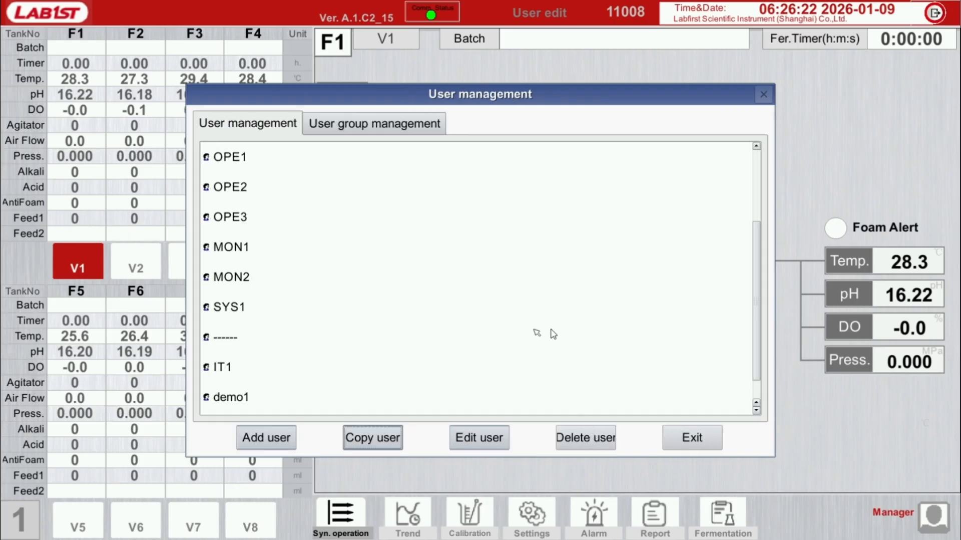
Step: Edit the demo2 user, replacing the attached Operation group with the System group, and save
drag(756, 338, 756, 383)
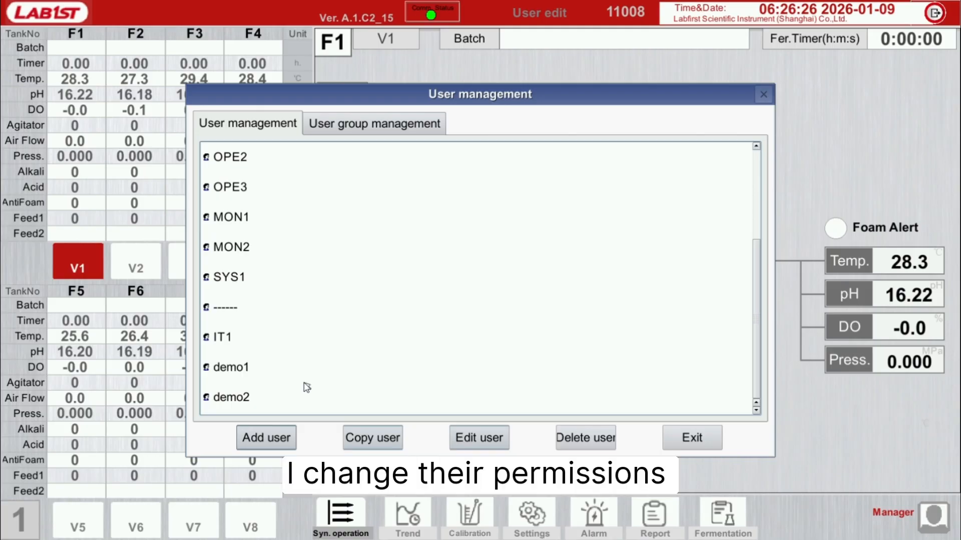
click(299, 406)
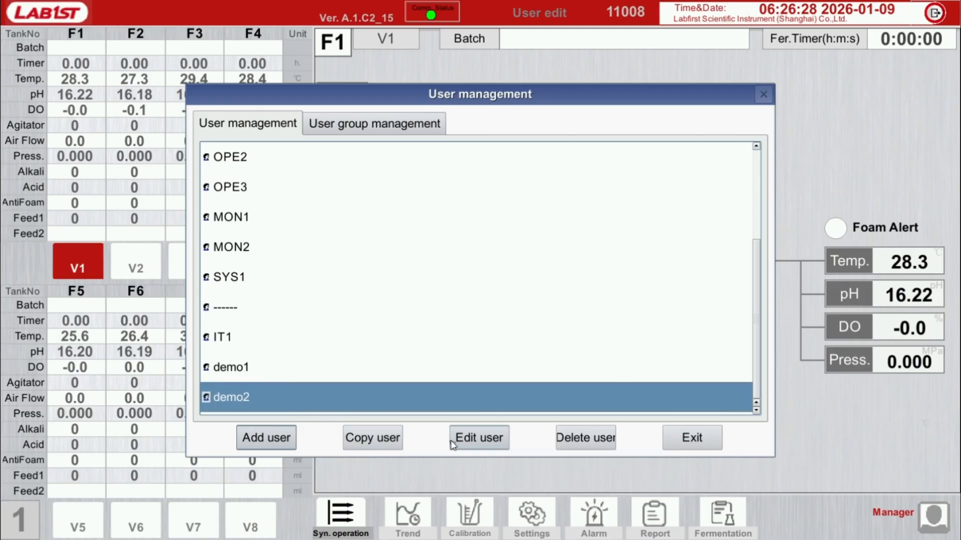
click(488, 441)
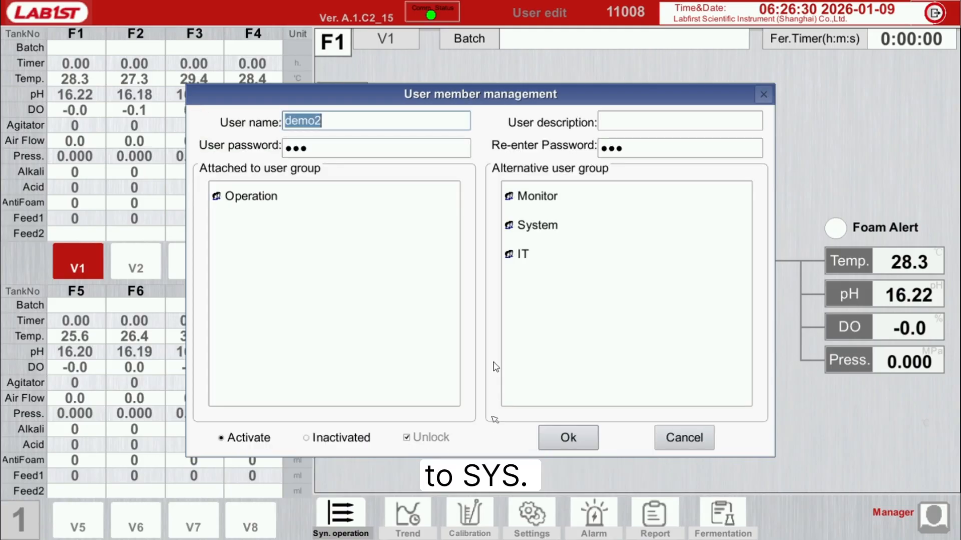
double_click(278, 204)
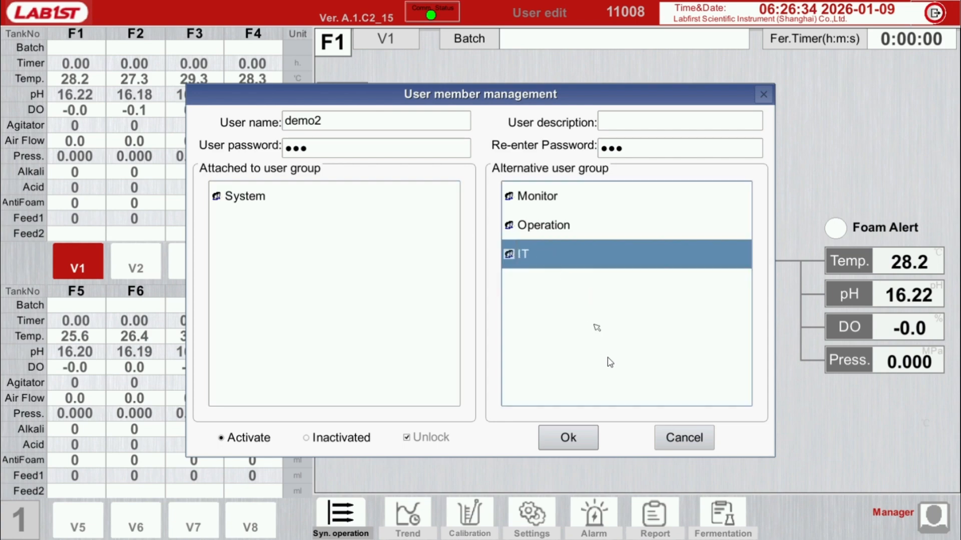
click(590, 431)
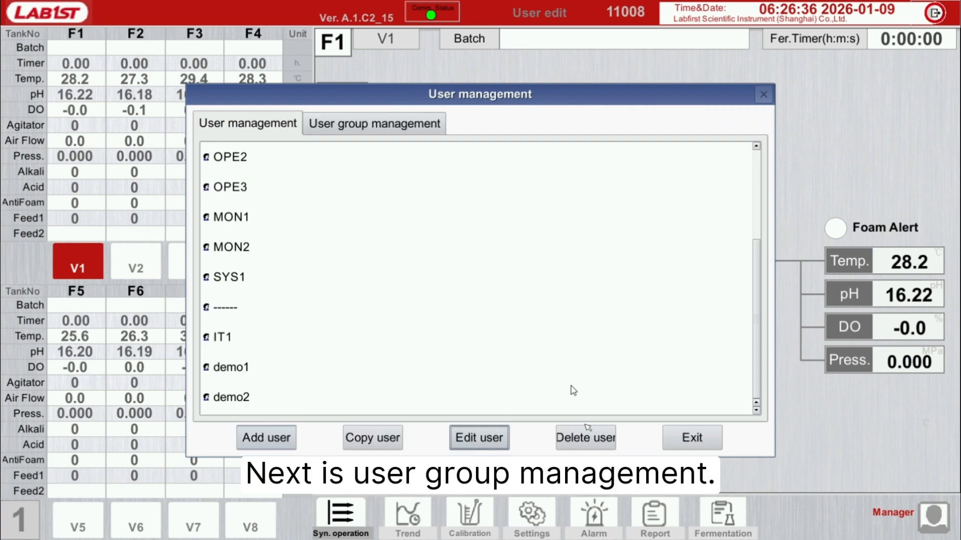
Step: Open the Operation user group for editing, remove demo1 from the included members and add it back
click(406, 131)
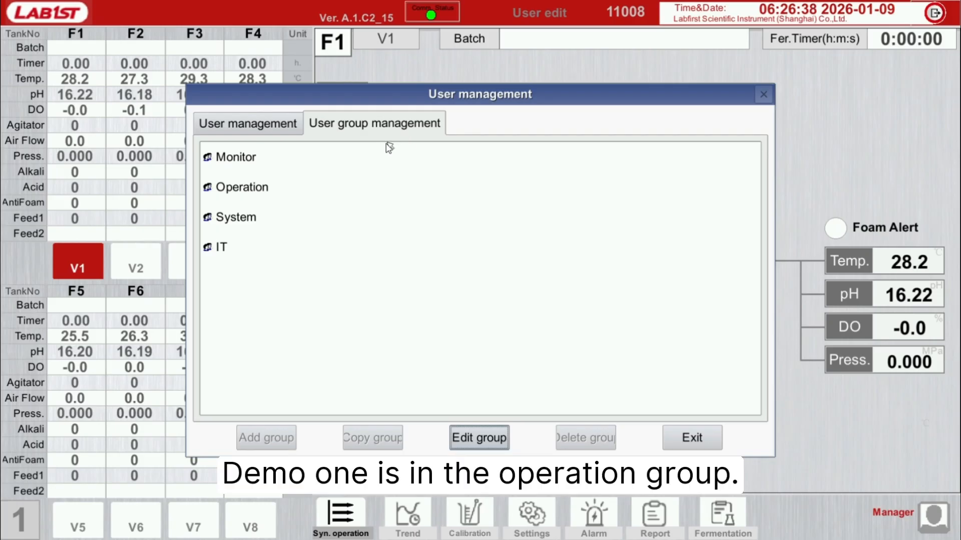
click(330, 185)
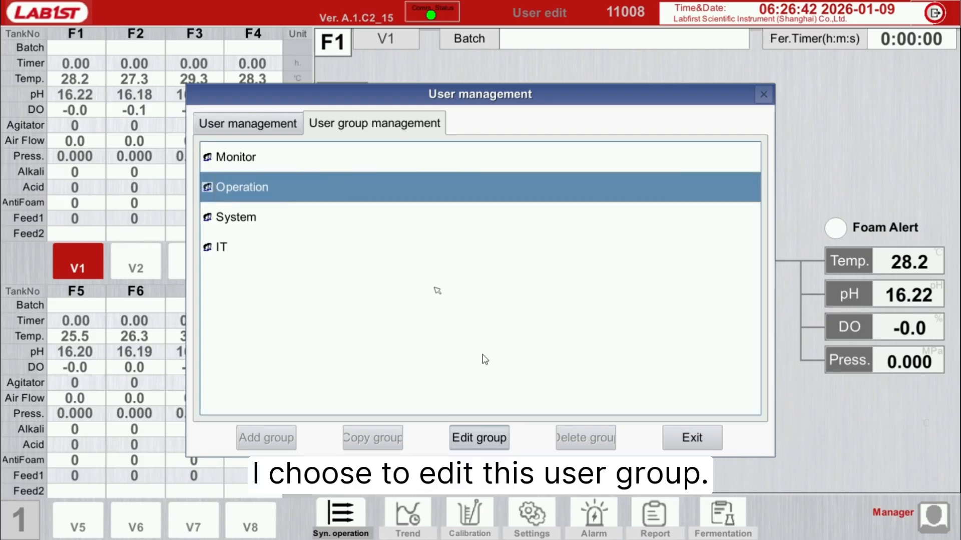
click(484, 442)
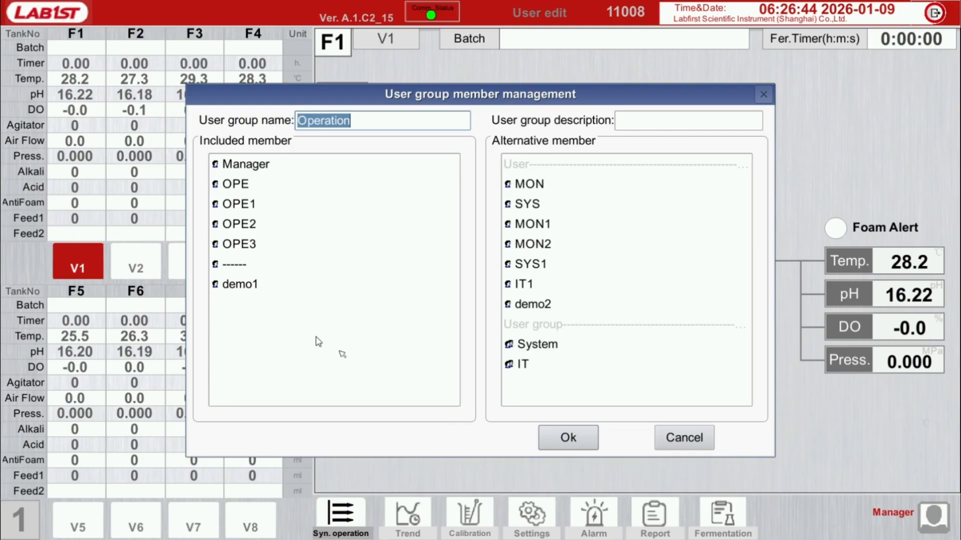
click(264, 291)
click(263, 290)
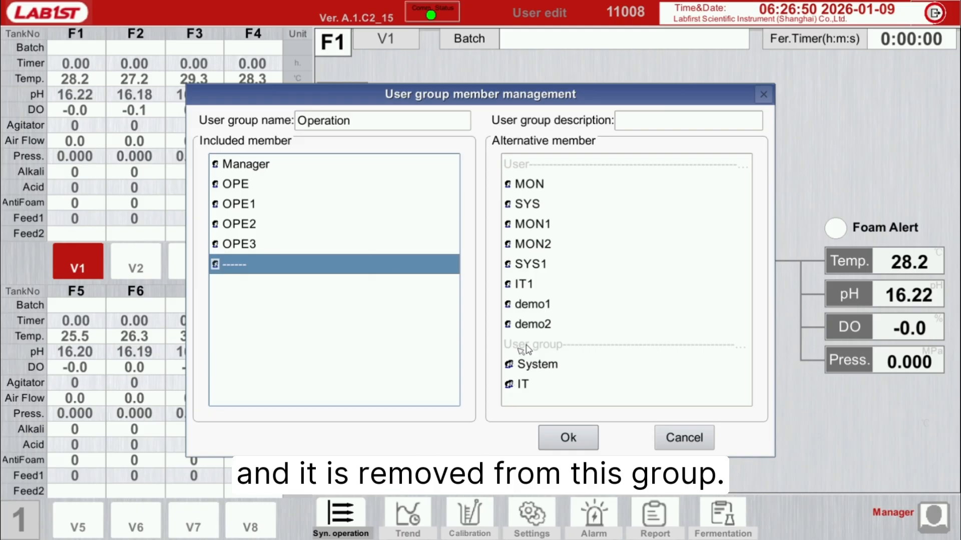
double_click(533, 304)
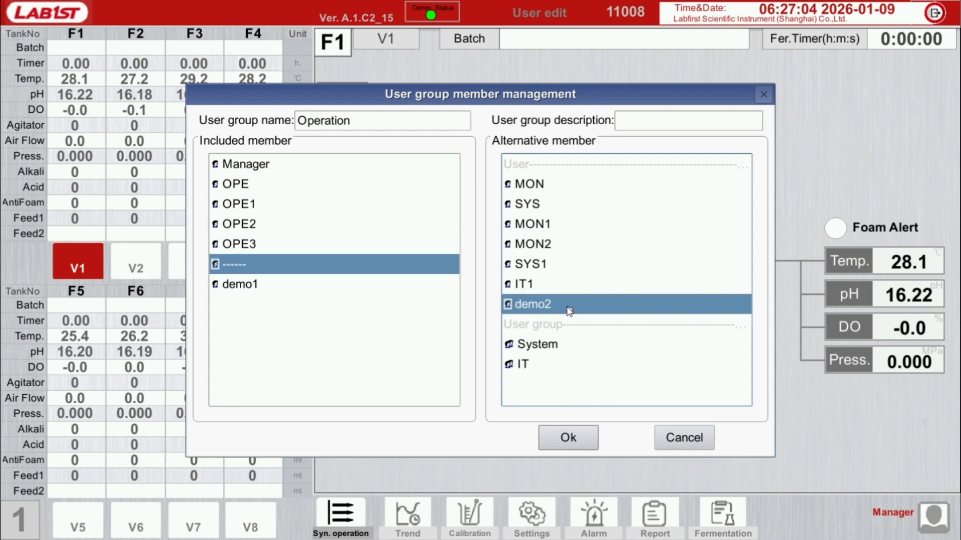
Step: Add demo2 to the Operation group's included members and save the group
double_click(569, 307)
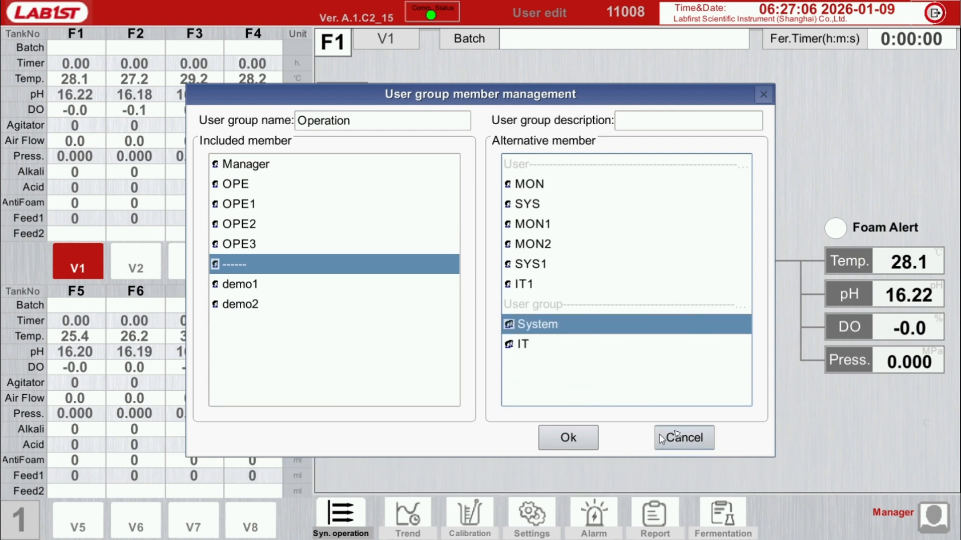
click(569, 440)
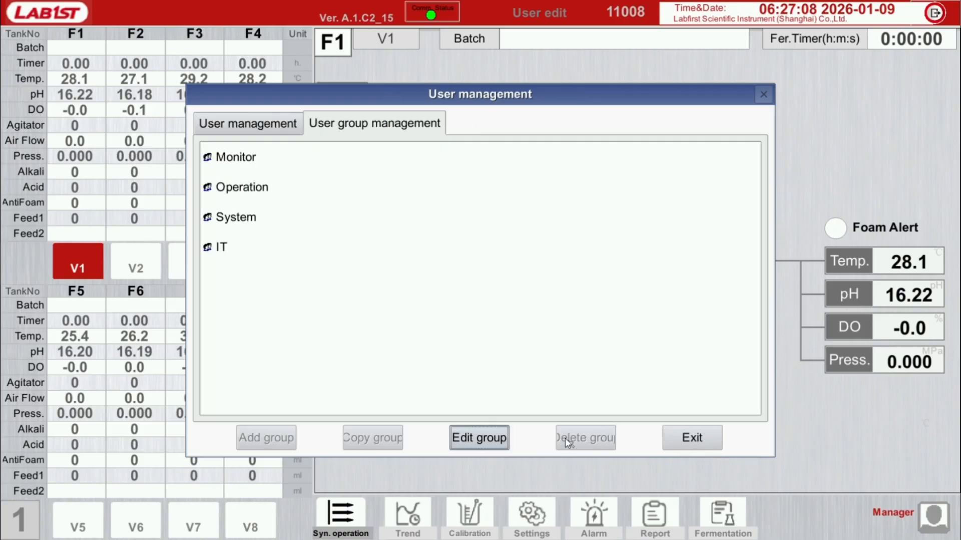
Step: Check the included members of the System user group and close it without saving
click(322, 230)
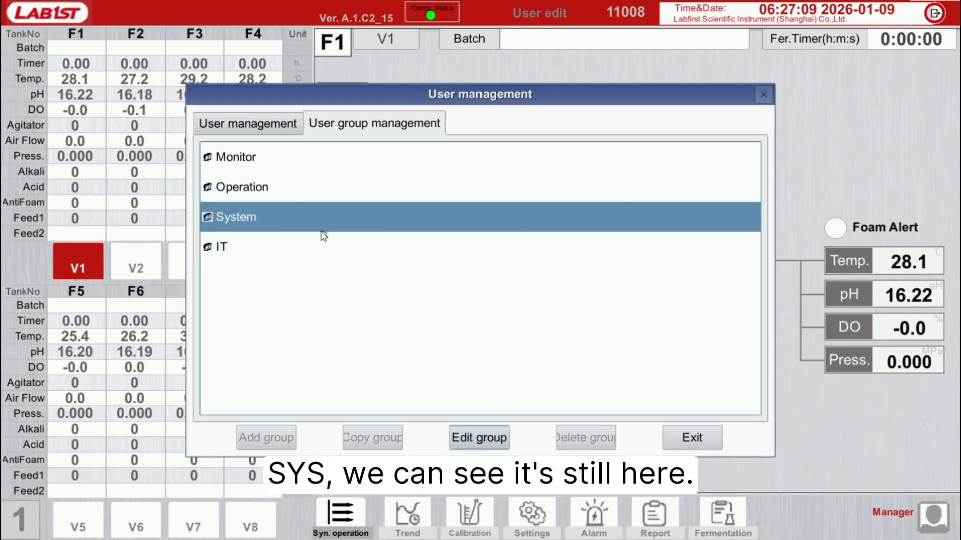
click(483, 431)
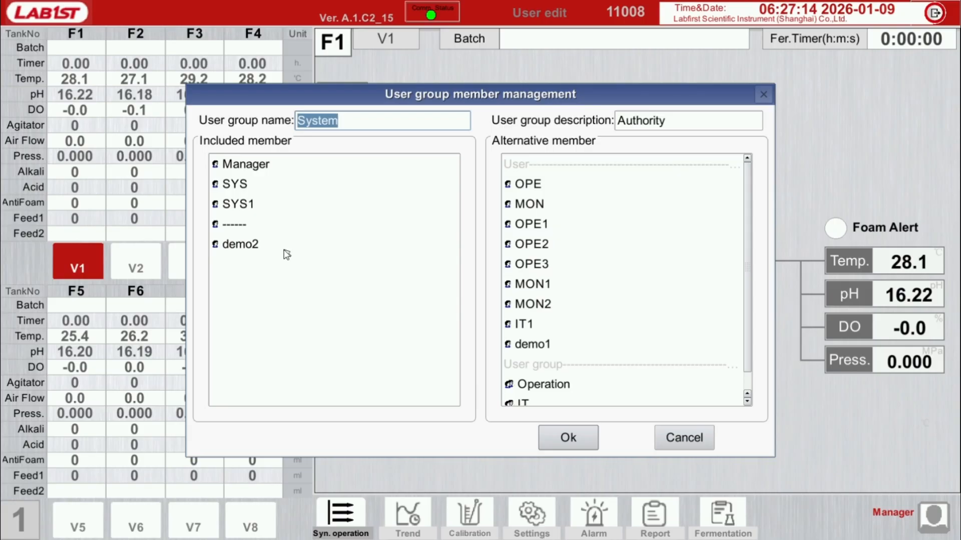
click(684, 438)
Step: Check which user groups the demo2 account is attached to and close it without saving
click(262, 124)
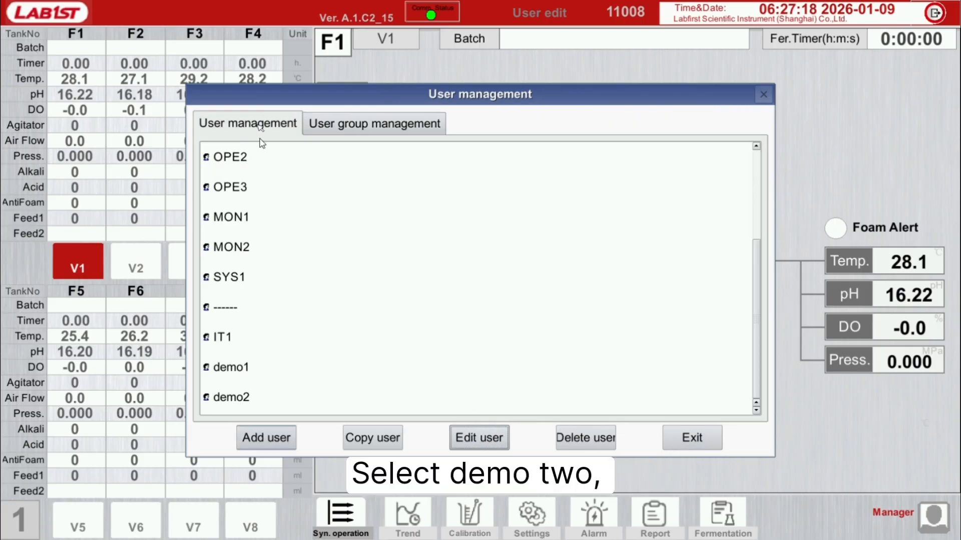
click(276, 394)
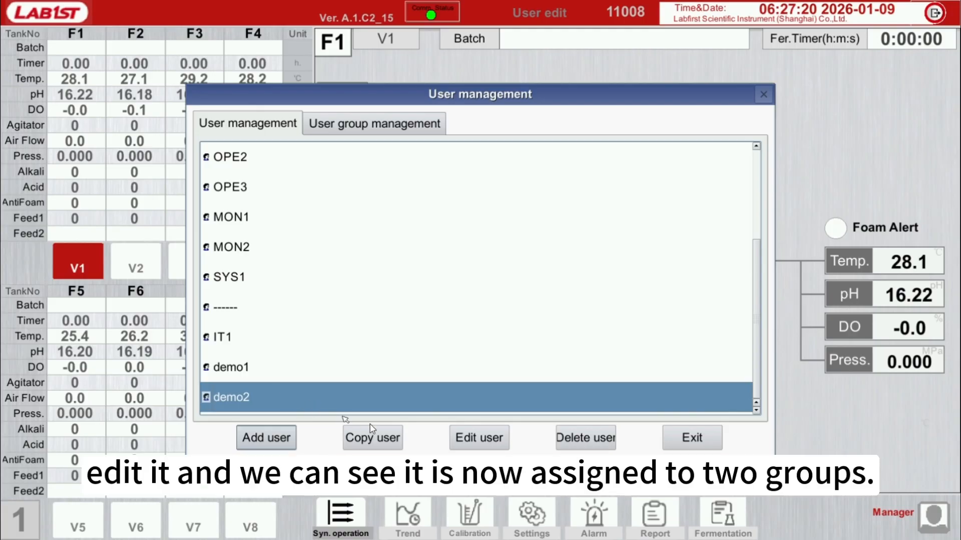
click(468, 436)
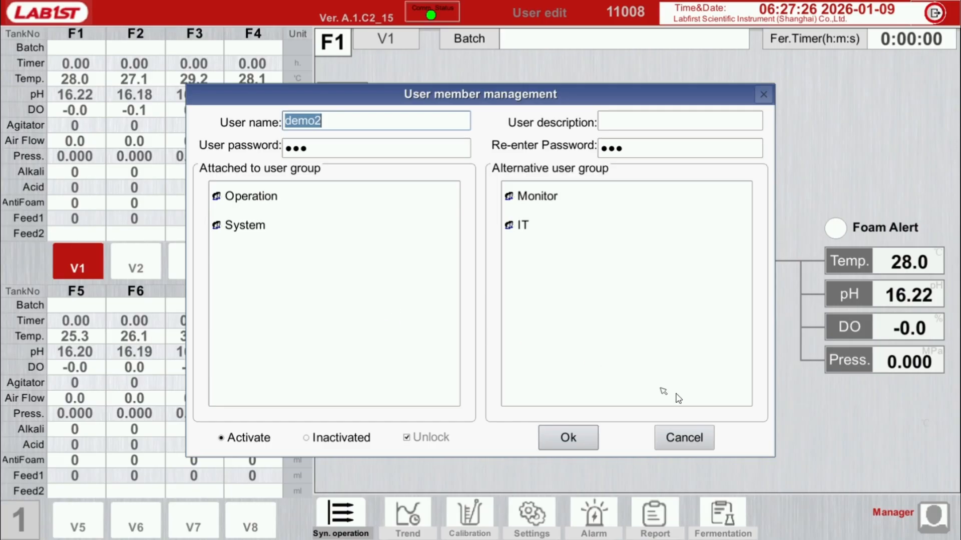
click(698, 430)
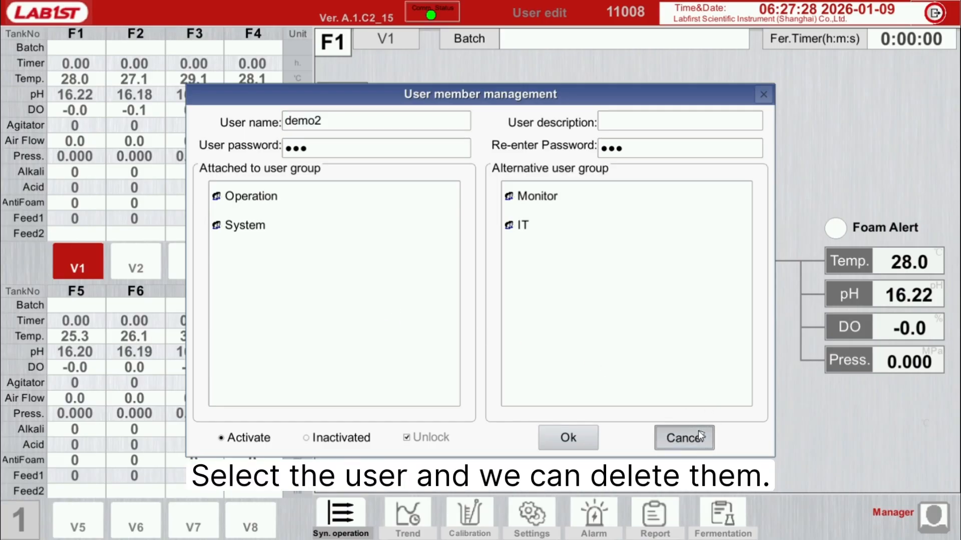
Step: Delete the users demo1 and demo2, confirming each deletion, and exit user management
click(379, 376)
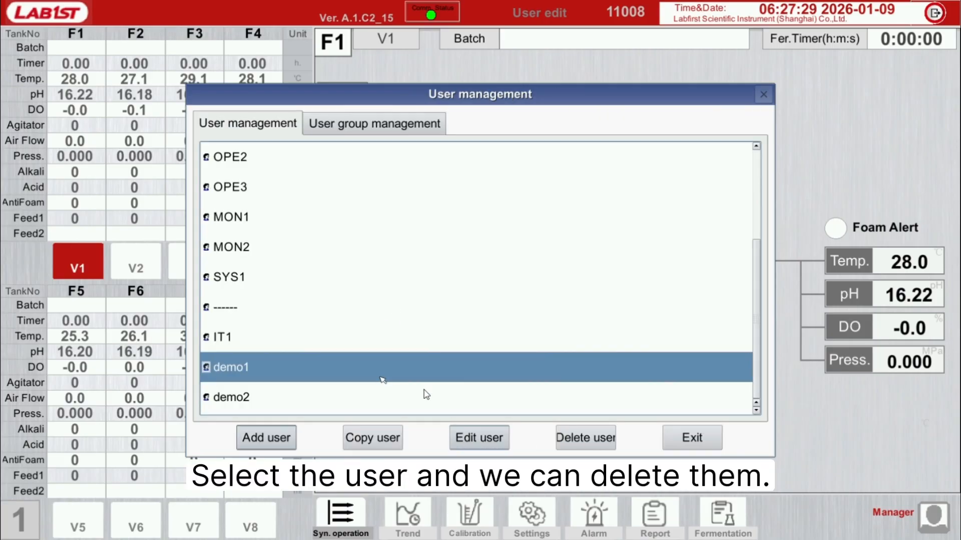
click(571, 436)
click(454, 307)
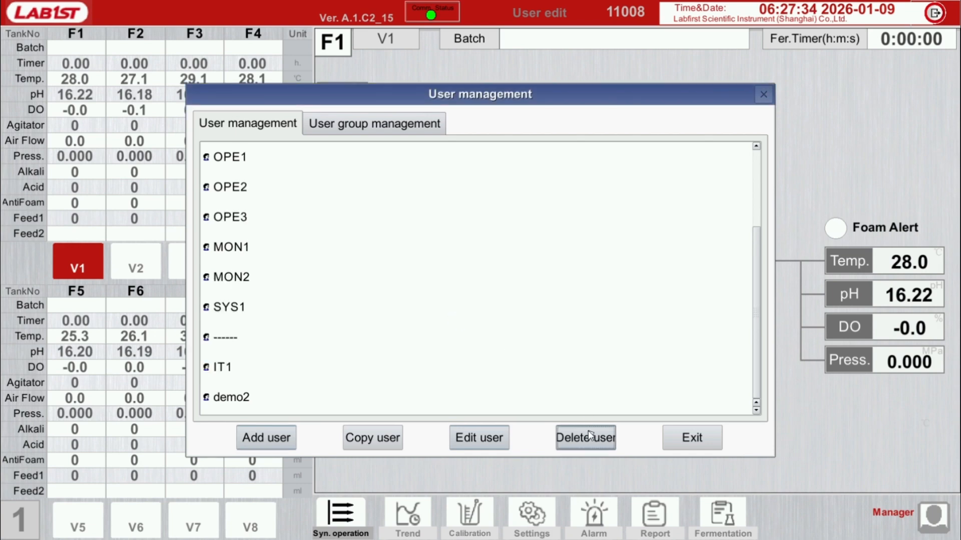
click(490, 406)
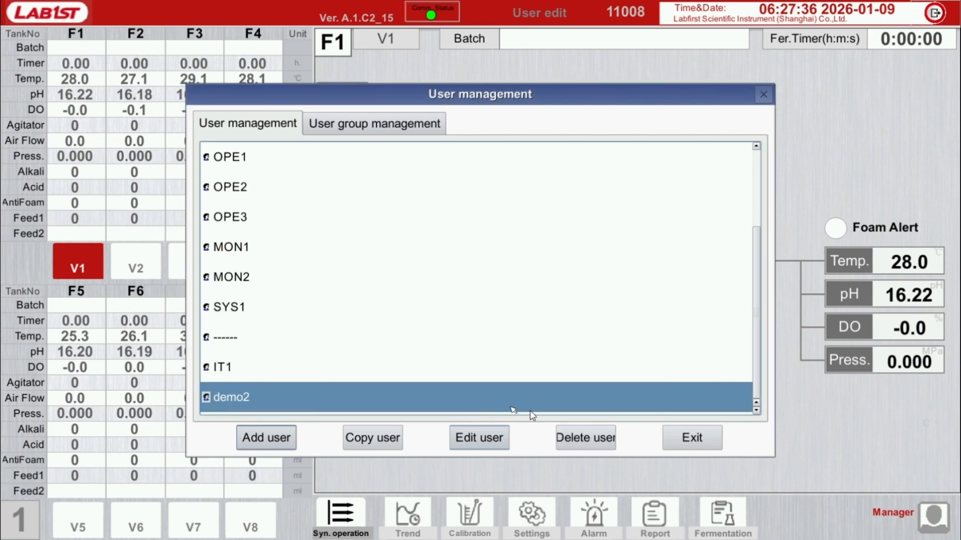
click(592, 439)
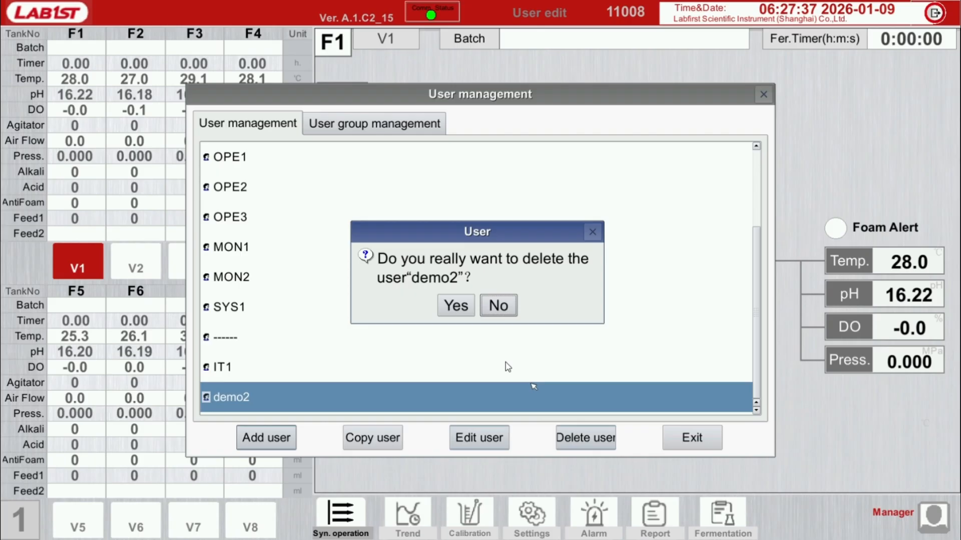
click(459, 309)
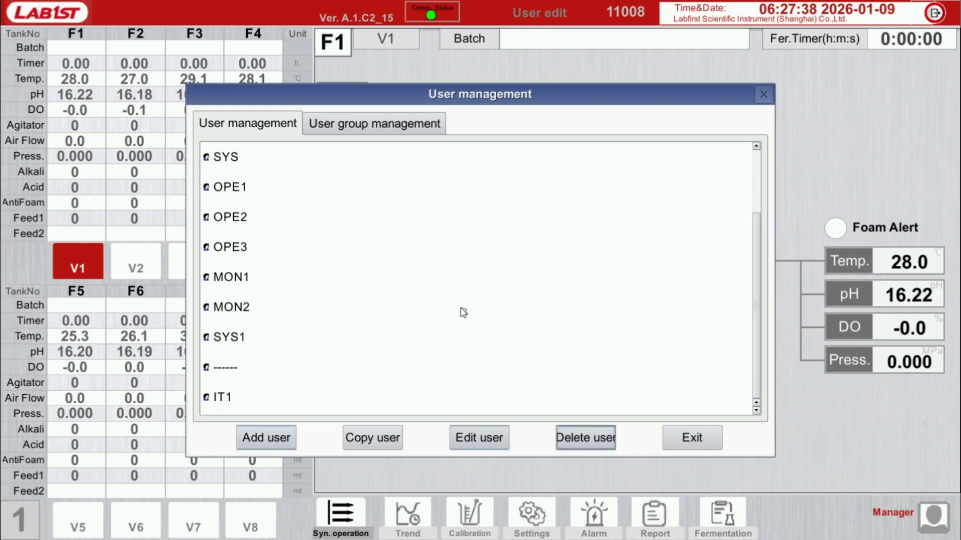
click(687, 438)
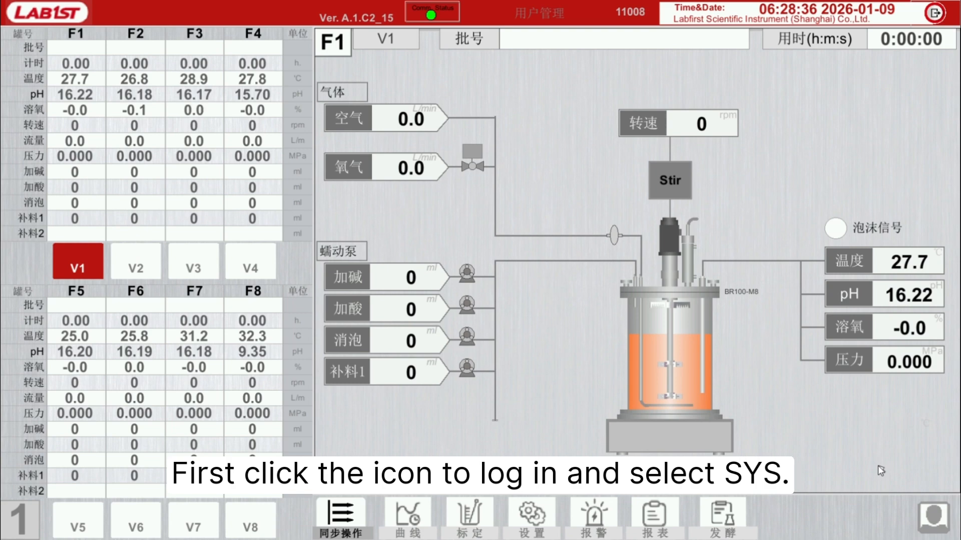
Step: Log in as the SYS user by entering the account password
click(935, 515)
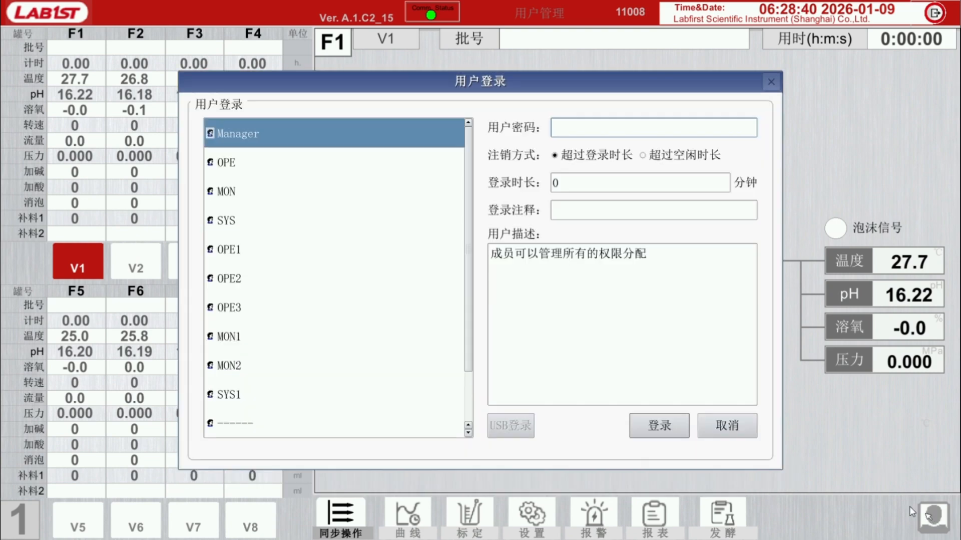
click(242, 229)
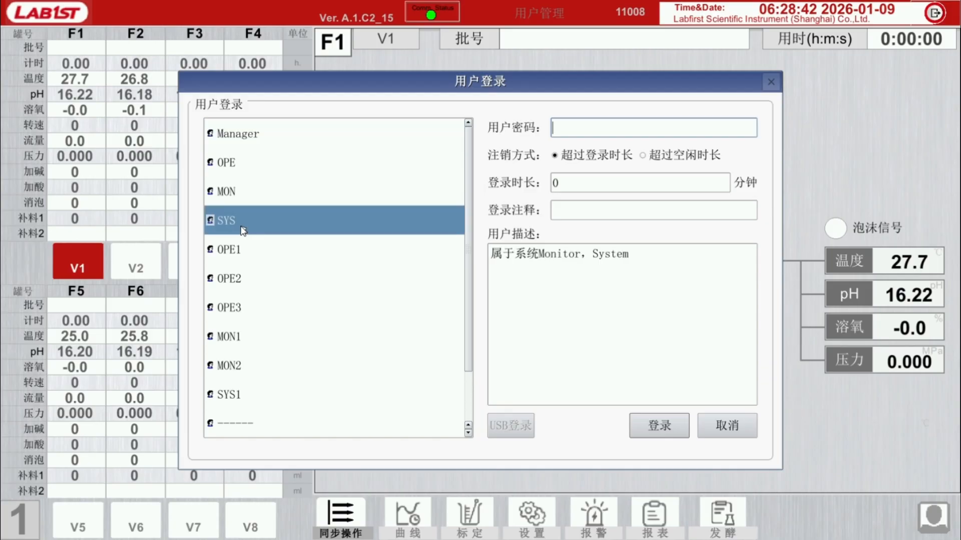
click(571, 129)
text(•••)
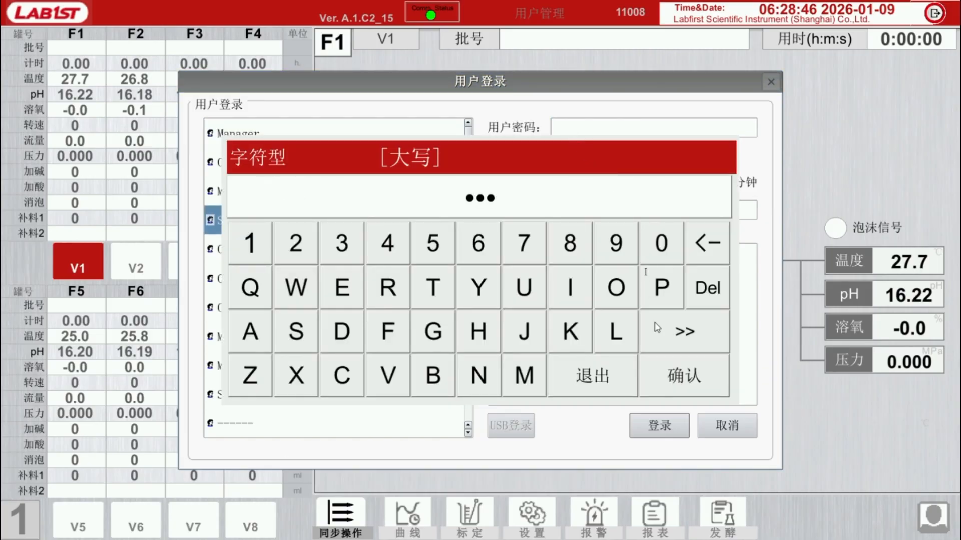
click(674, 375)
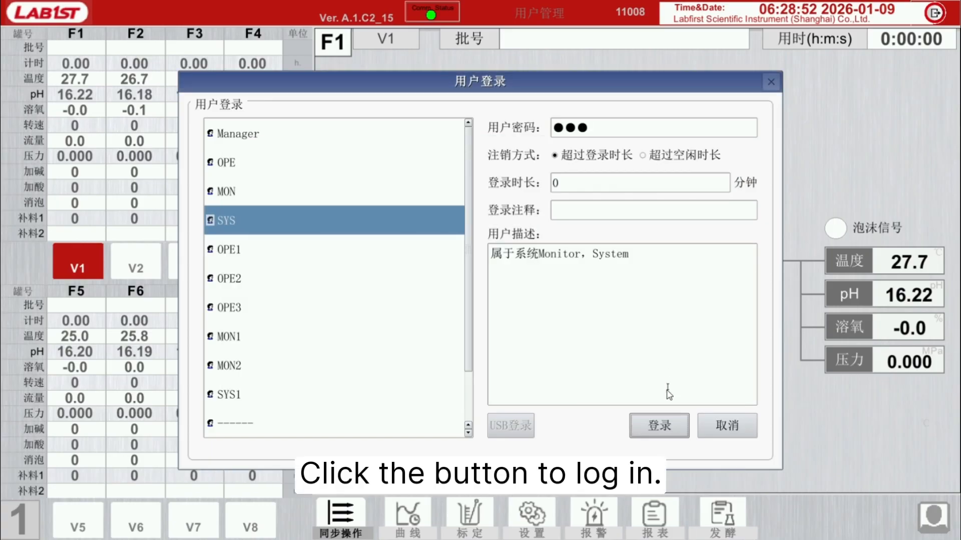
click(660, 425)
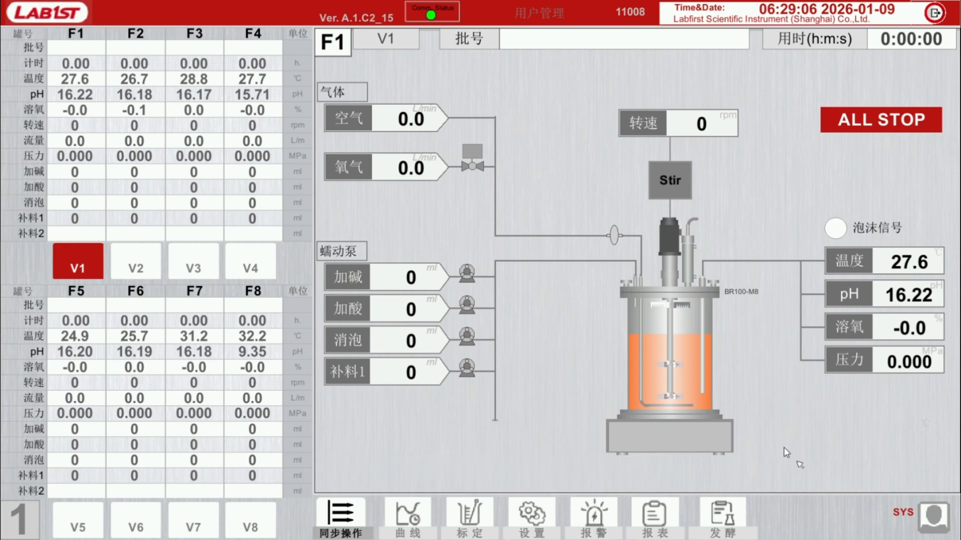
Step: Switch the interface language from Chinese to English in the device configuration
click(722, 14)
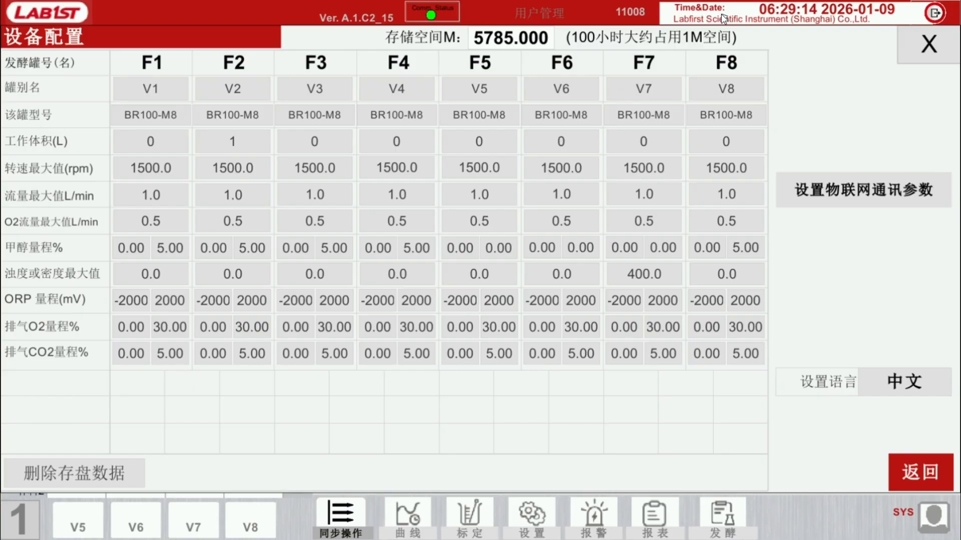
click(911, 384)
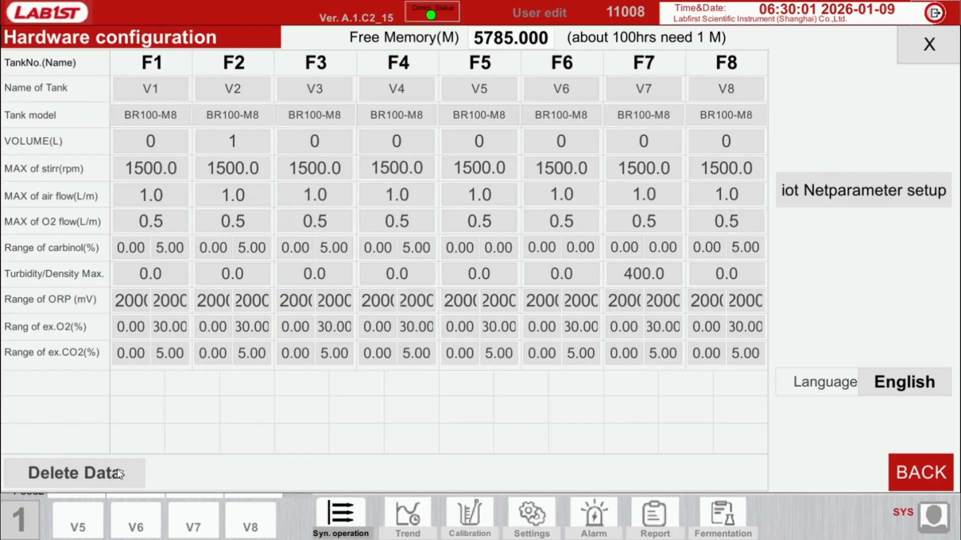
Step: Check the stored-data deletion option without deleting anything and return to the main screen
click(119, 473)
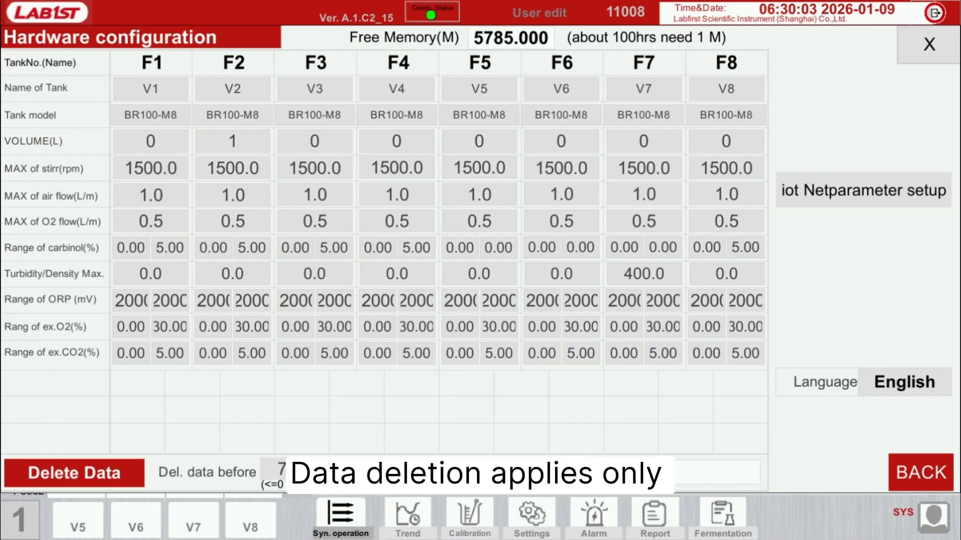
click(610, 471)
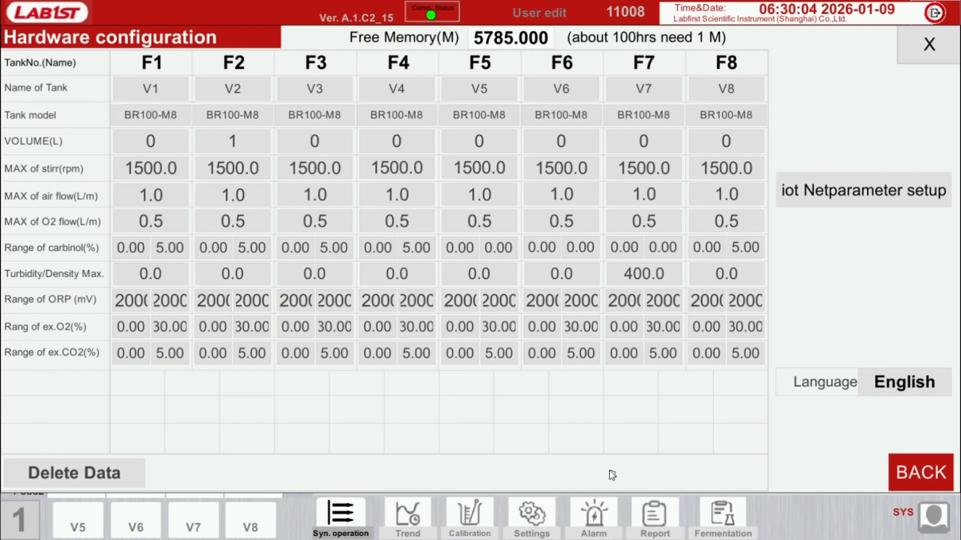
click(928, 473)
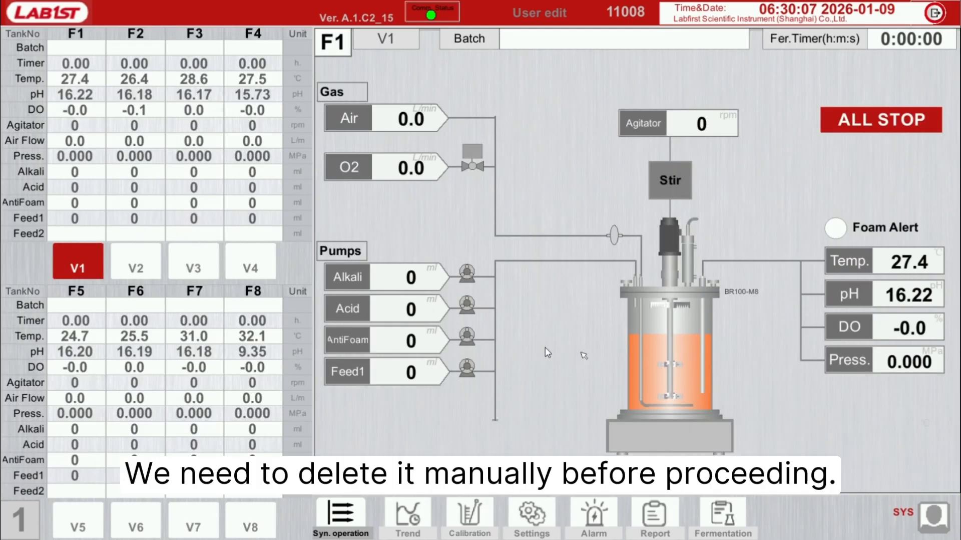
Step: View the Acid, Air Flow and pH control loops of tank F1 in turn and close the last one
click(354, 311)
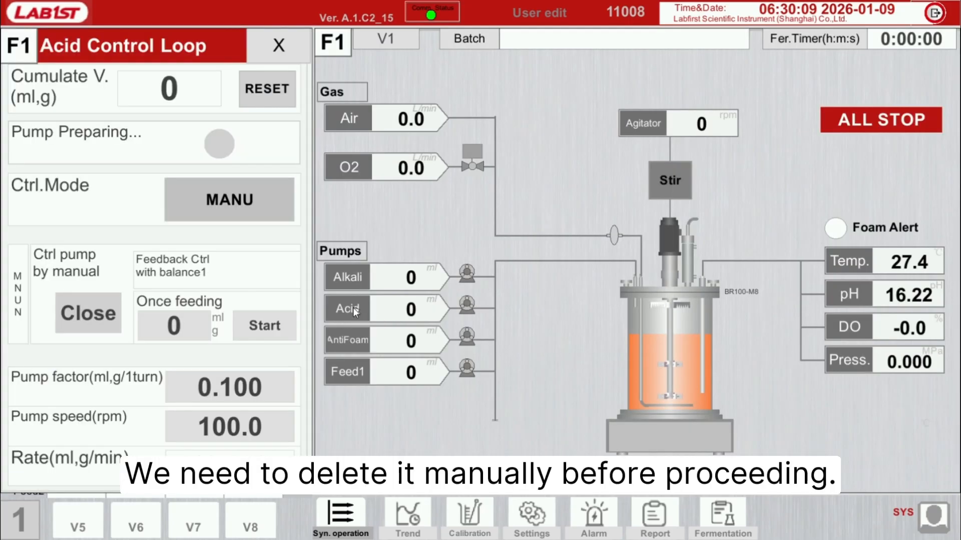
click(354, 118)
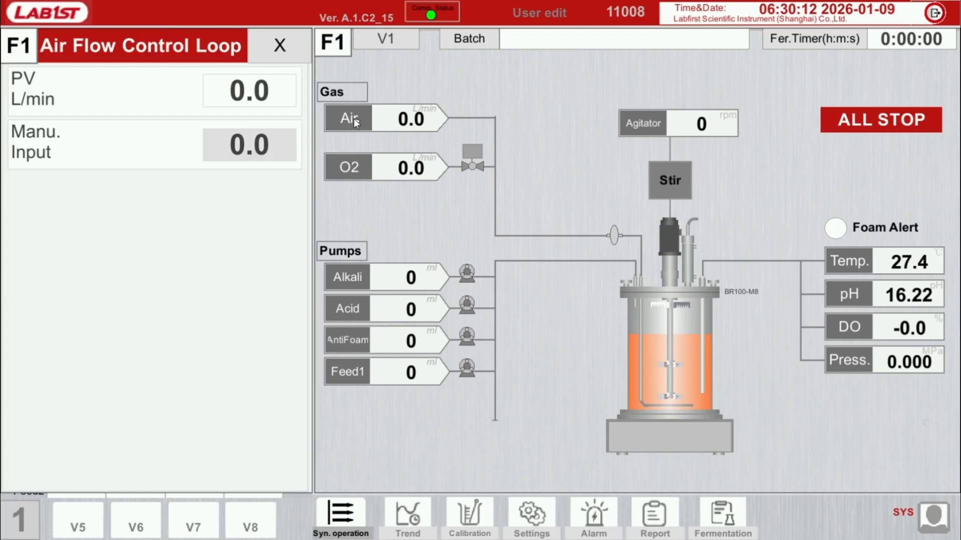
click(852, 294)
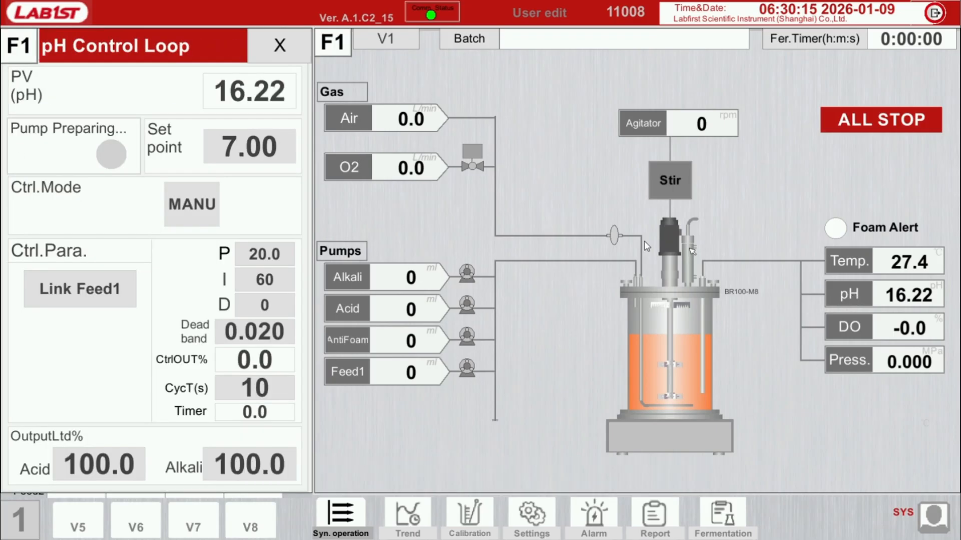
click(287, 48)
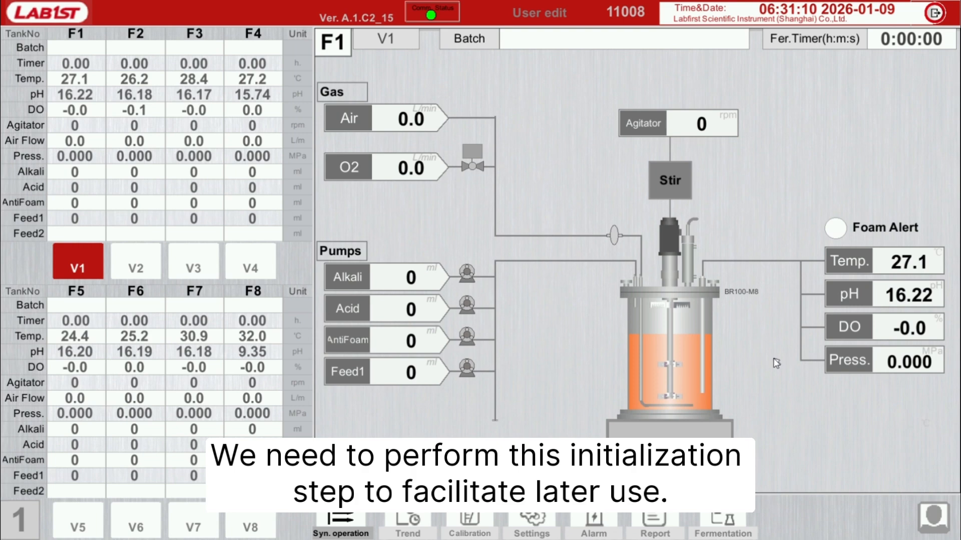
Step: Log in as the Manager user by entering the account password
click(935, 516)
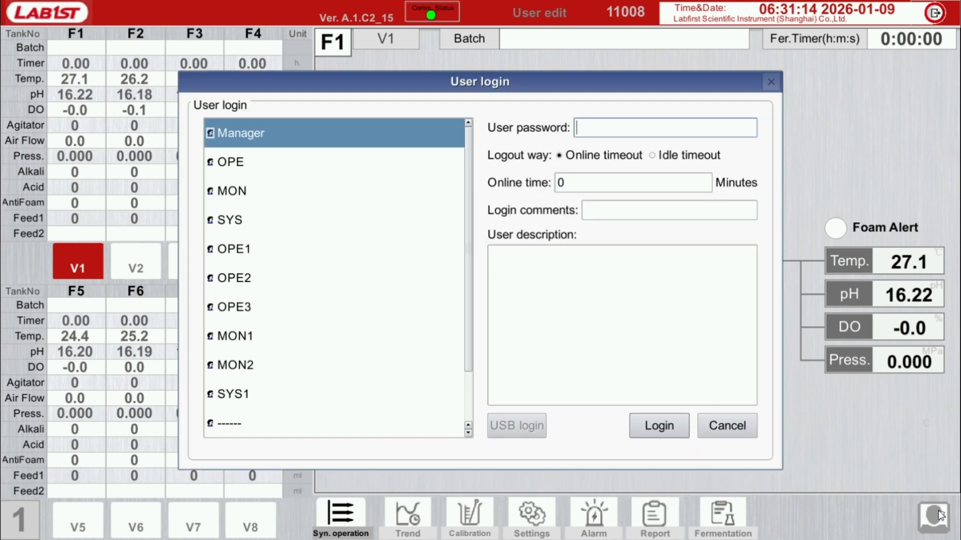
click(278, 135)
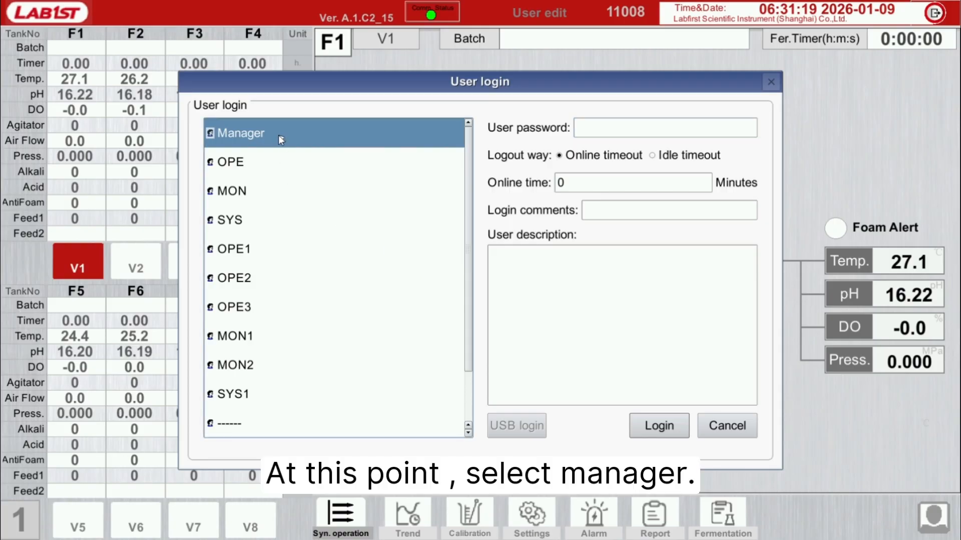
click(600, 131)
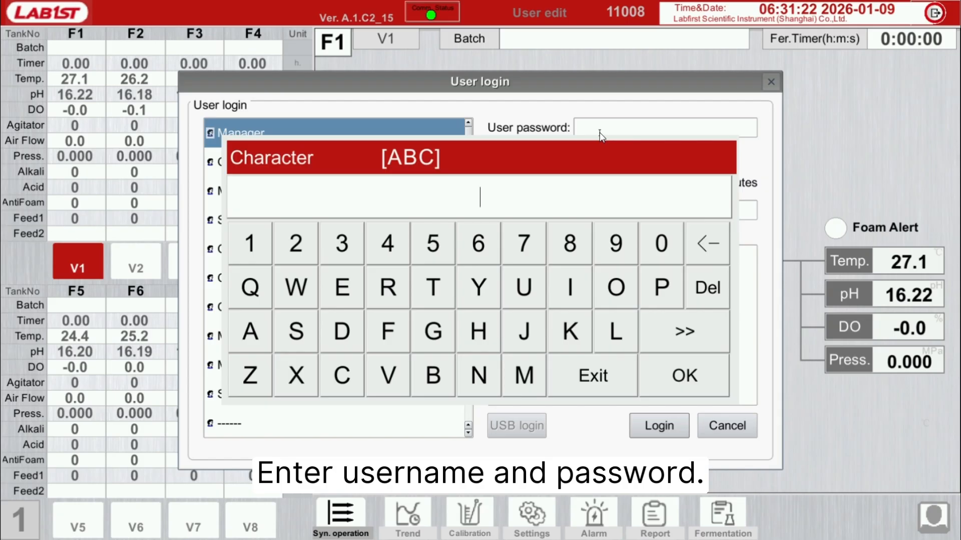
text(••••)
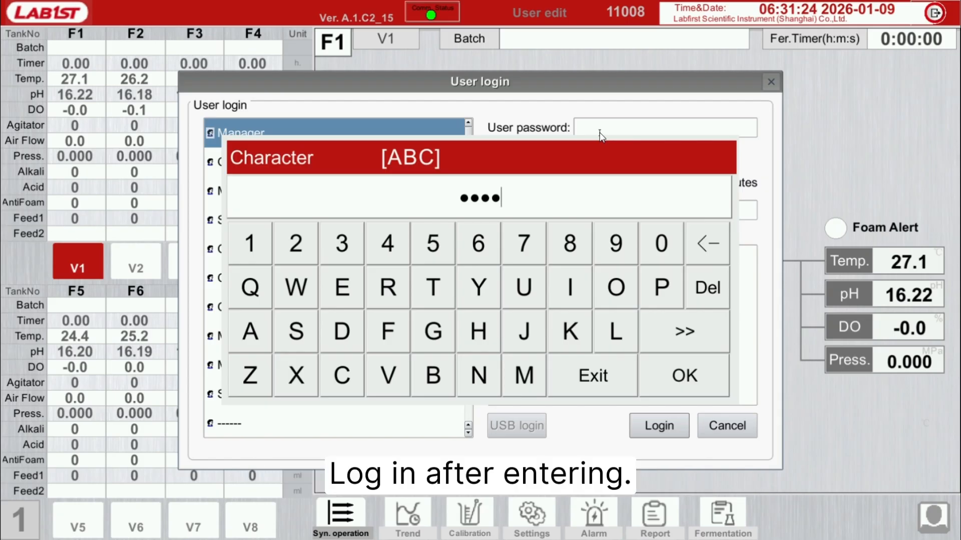
click(698, 377)
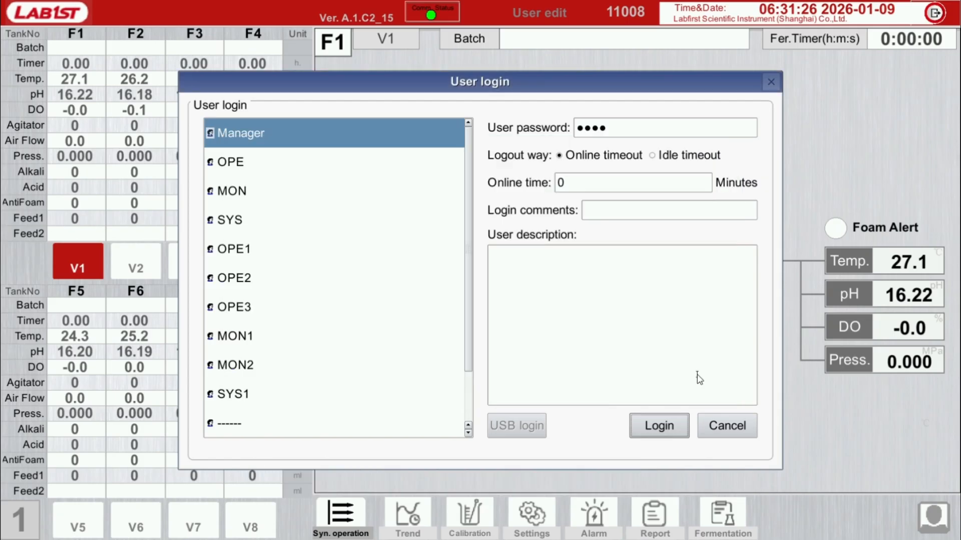
click(670, 426)
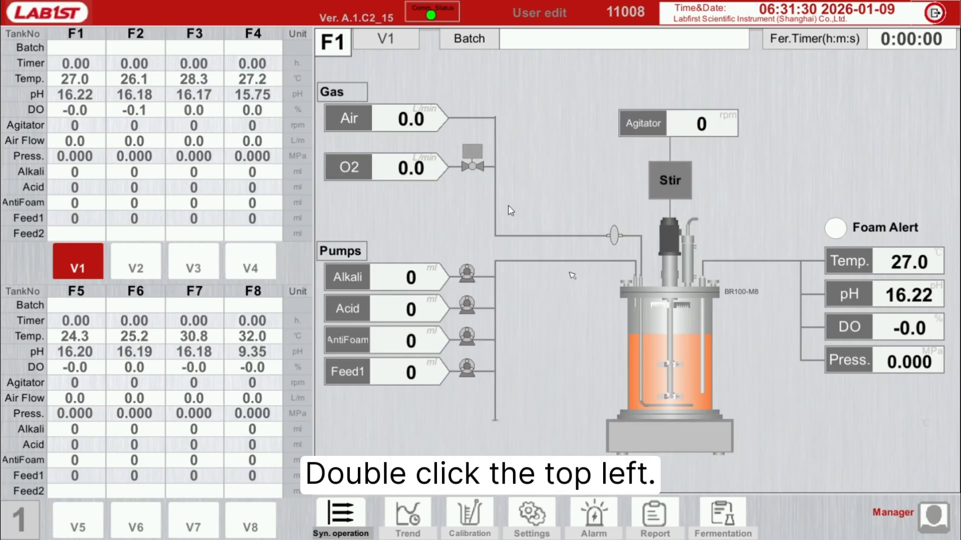
Step: Look at the manual system time adjustment in the System Settings and close it without changes
click(64, 15)
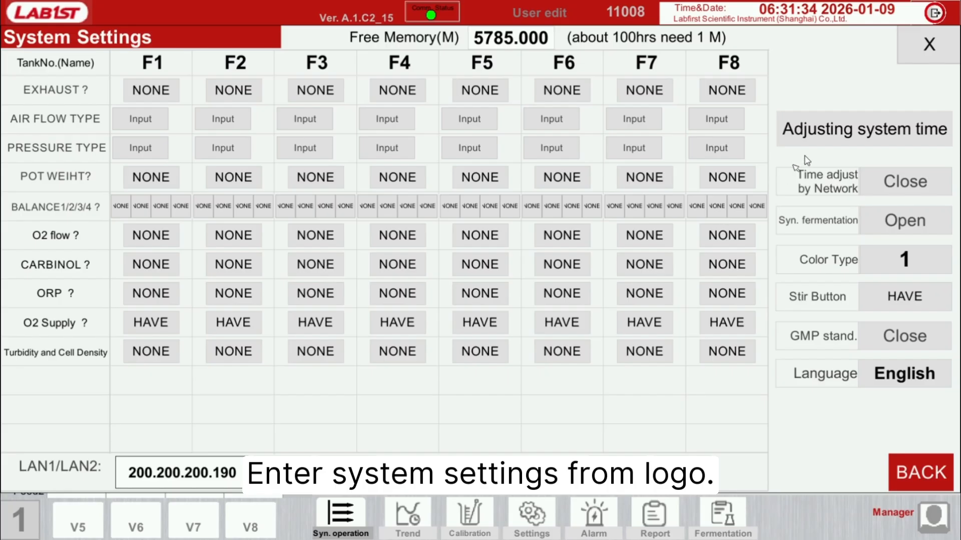
click(854, 138)
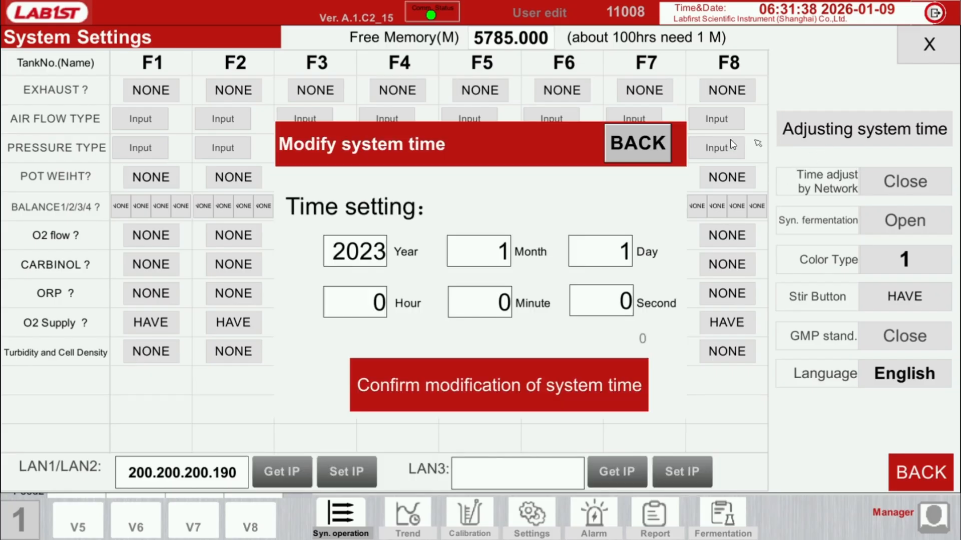
click(641, 145)
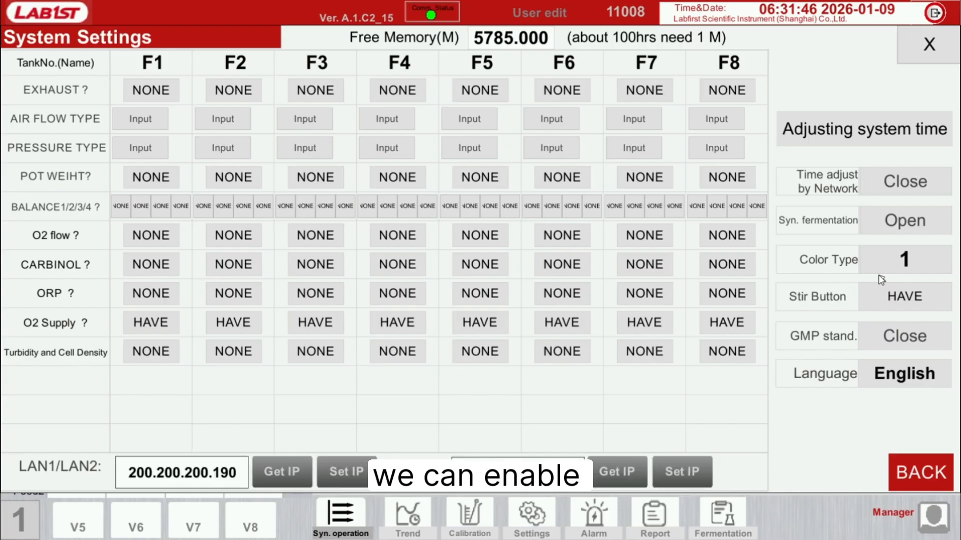
Step: Set time adjustment by network to Open and switch it back to Close
click(915, 185)
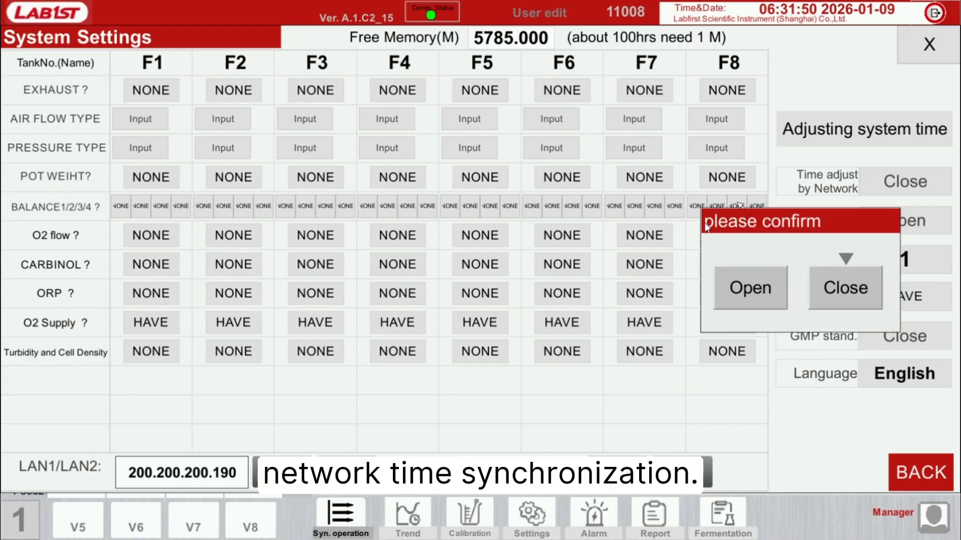
click(750, 284)
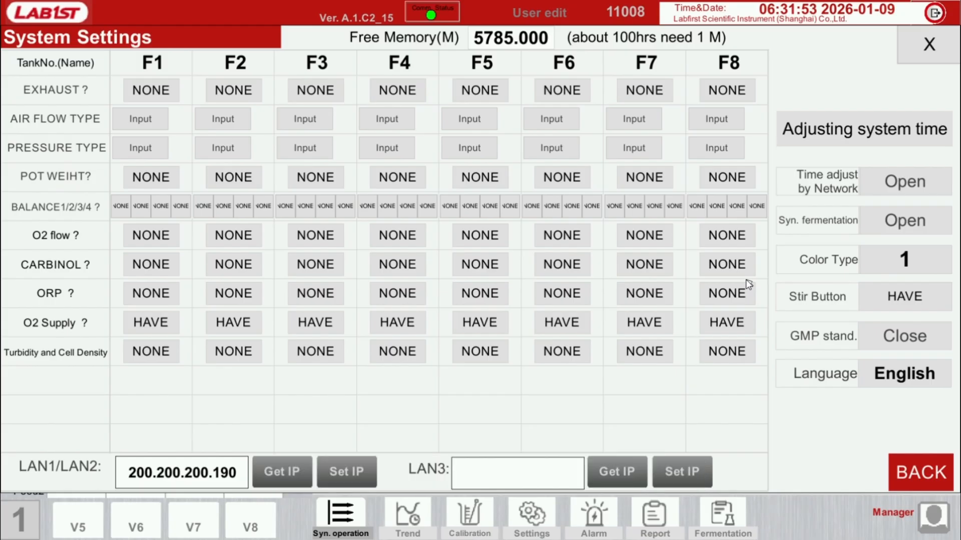
click(899, 183)
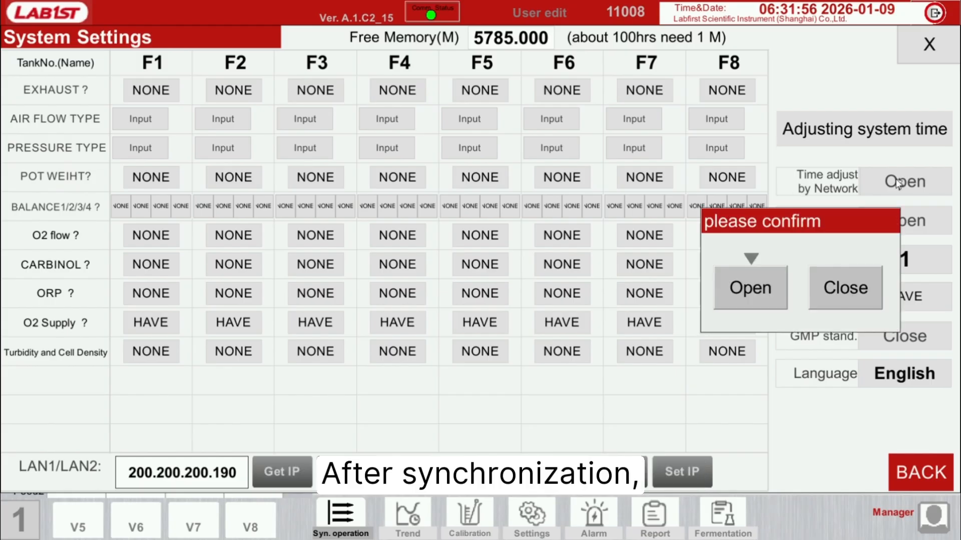
click(847, 281)
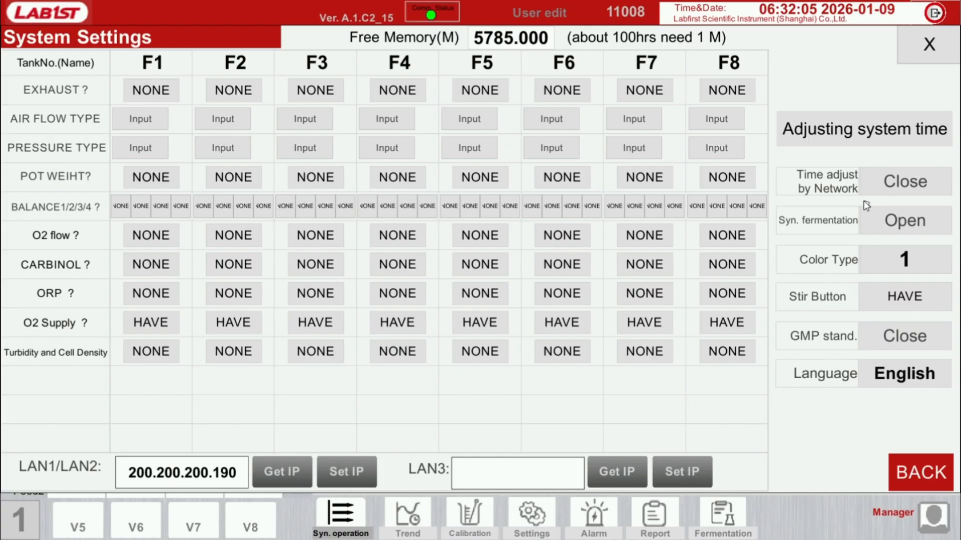
Step: Check how the year is entered for the system time, leave it unchanged and return to the main screen
click(852, 139)
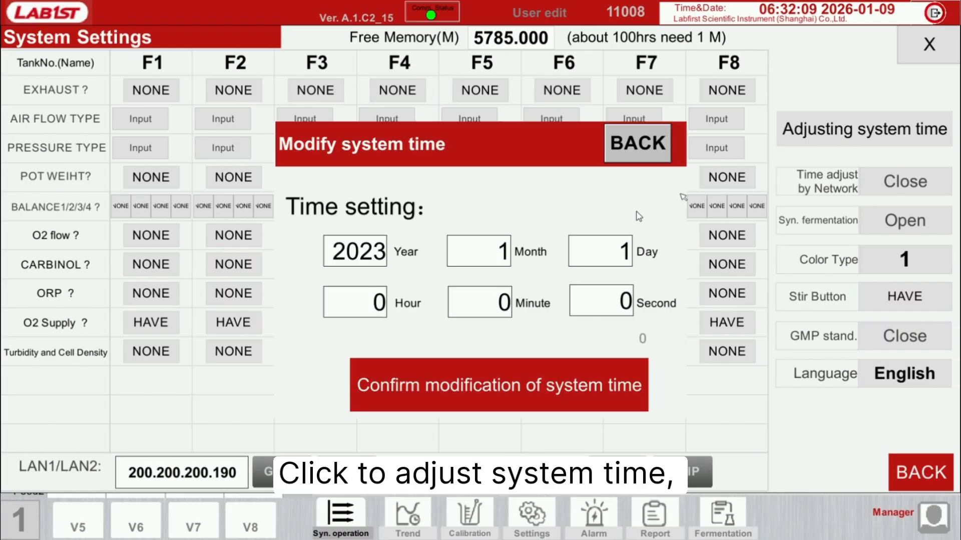
click(371, 256)
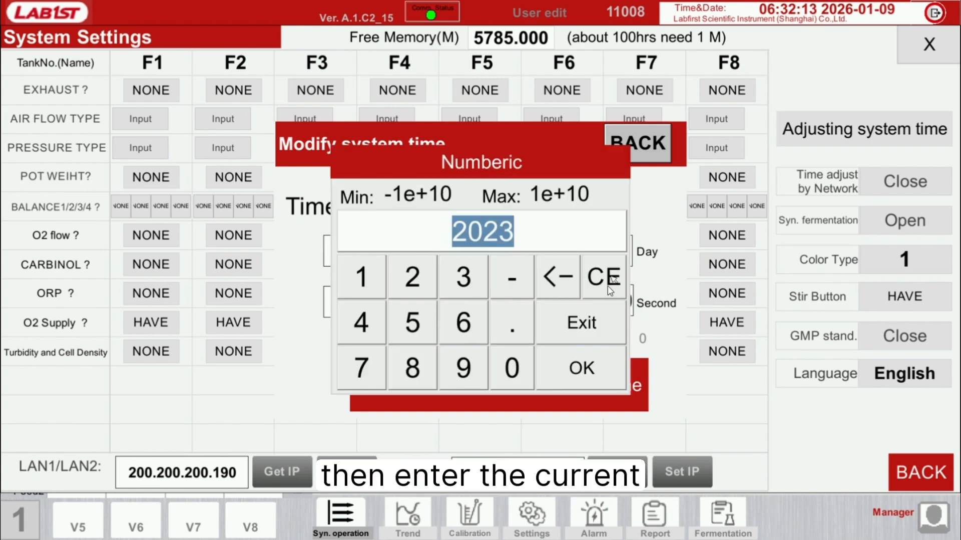
click(598, 320)
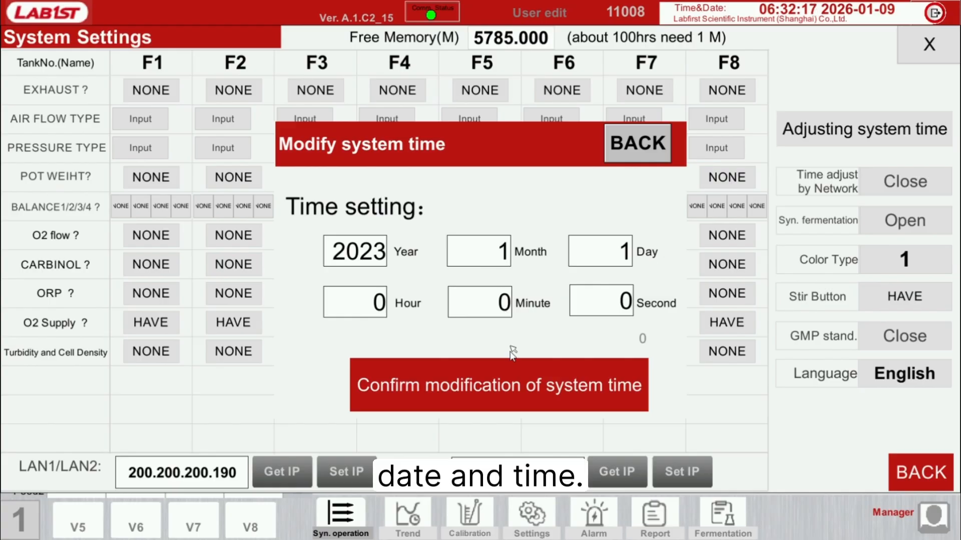
click(548, 364)
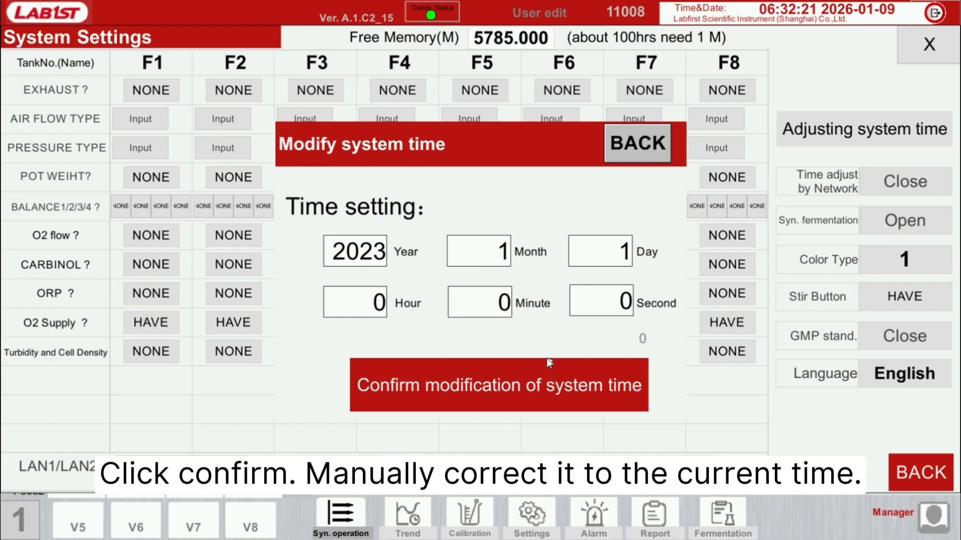
click(653, 149)
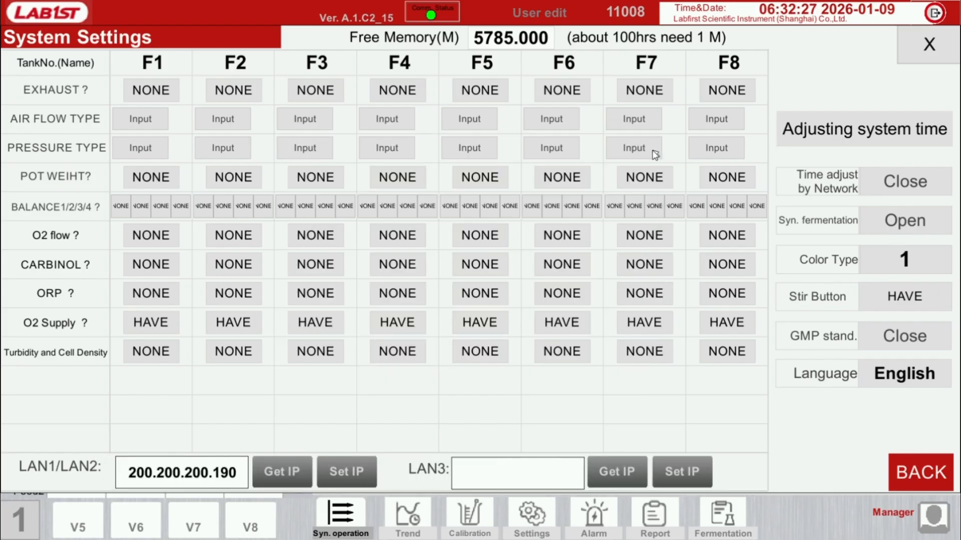
click(920, 473)
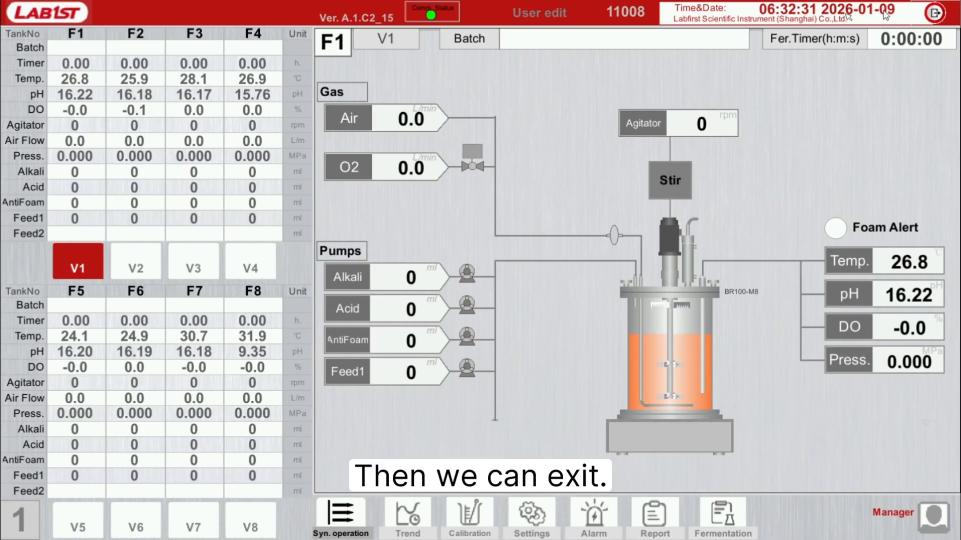